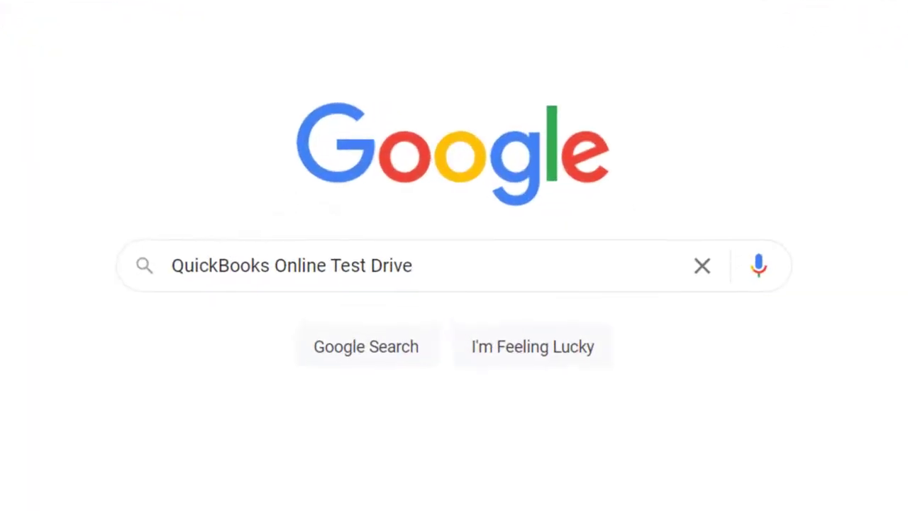
Search Google for 'QuickBooks Online Test Drive' and launch the Craig's Design and Landscaping sample company
left_click(453, 265)
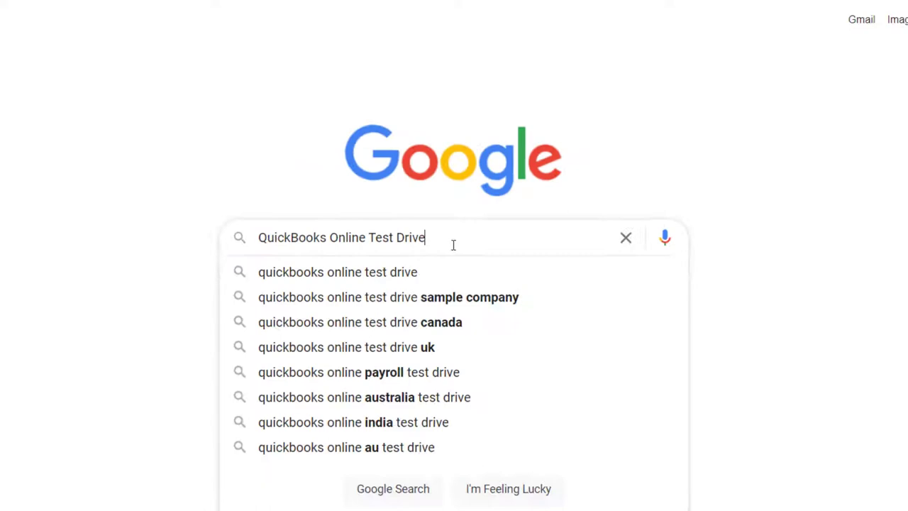
key("Return")
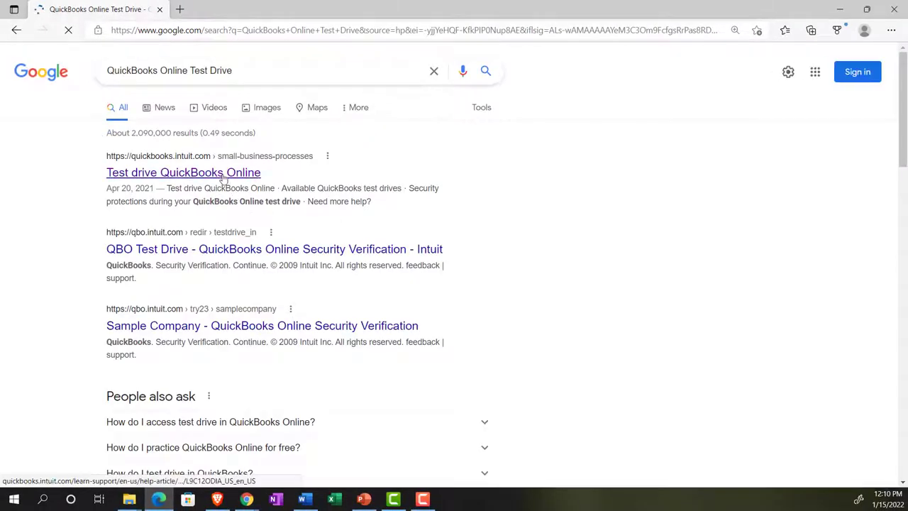
left_click(222, 179)
scroll(241, 326, "down", 3)
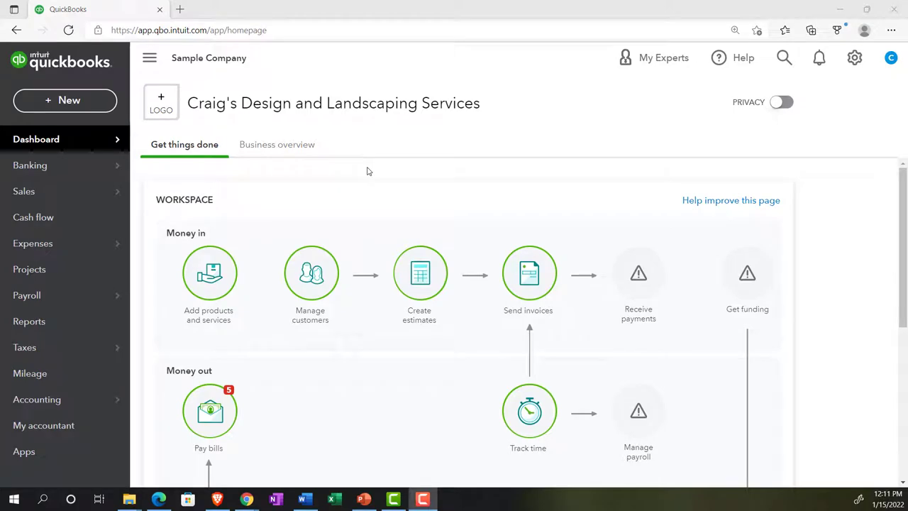
Zoom the sample company page to 125% and bring forward the Get Great Guitars QuickBooks window
key("ctrl+plus")
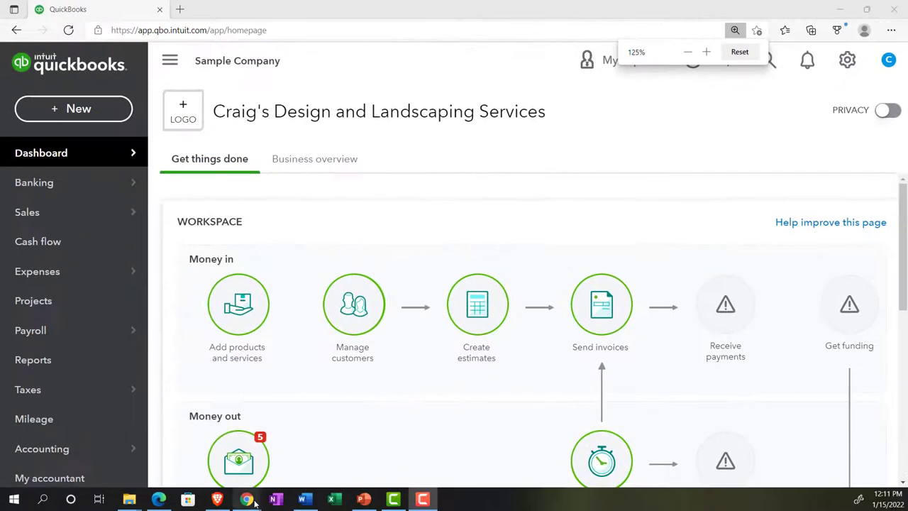
mouse_move(253, 500)
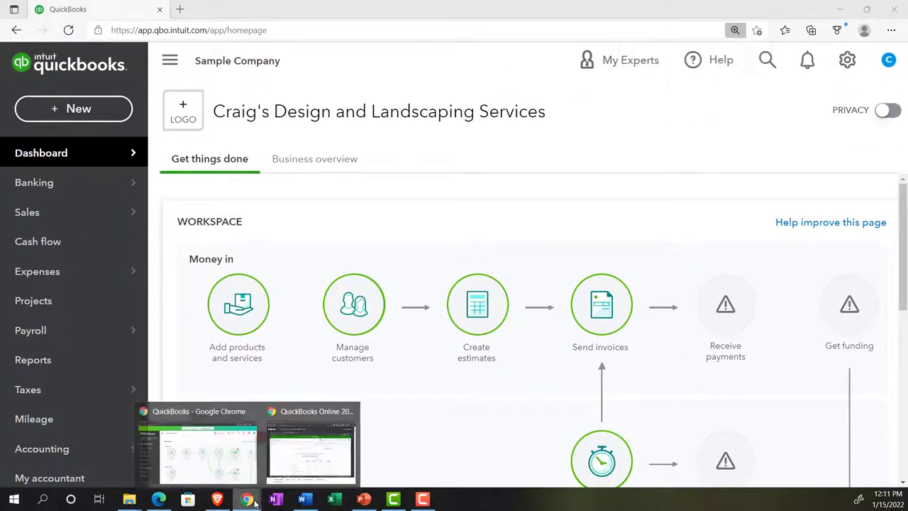
left_click(240, 463)
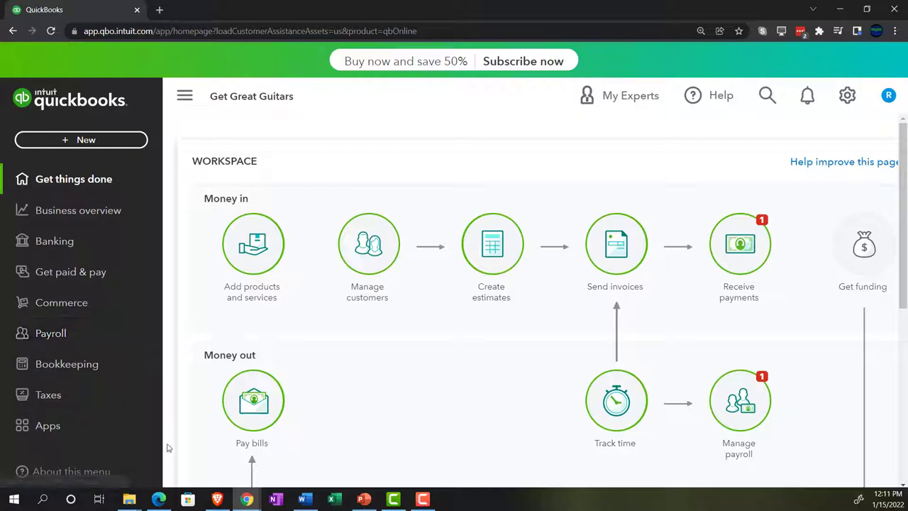
Duplicate the sample company's QuickBooks tab twice so three copies are open
left_click(161, 500)
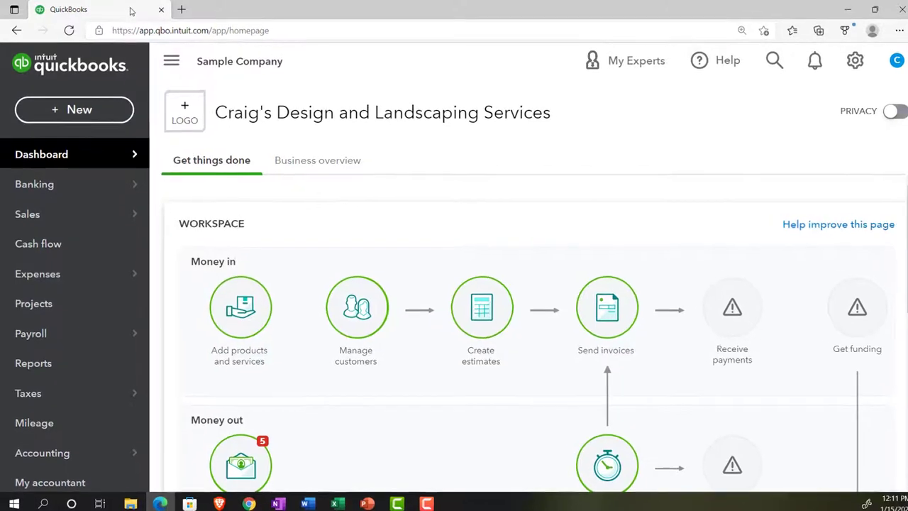
right_click(173, 13)
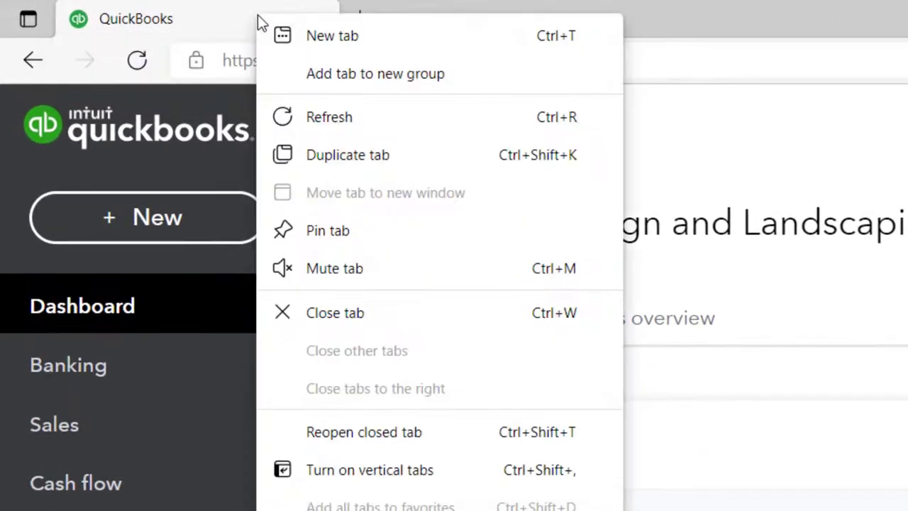
left_click(327, 153)
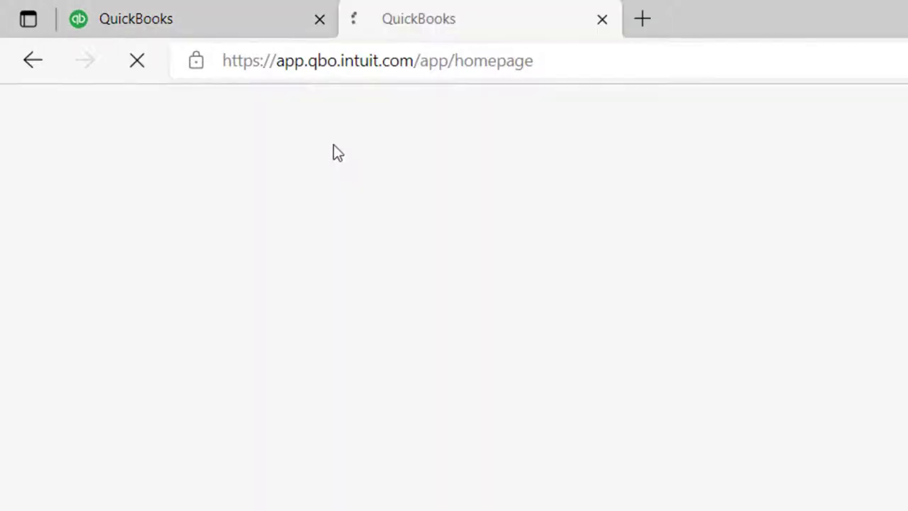
left_click(270, 26)
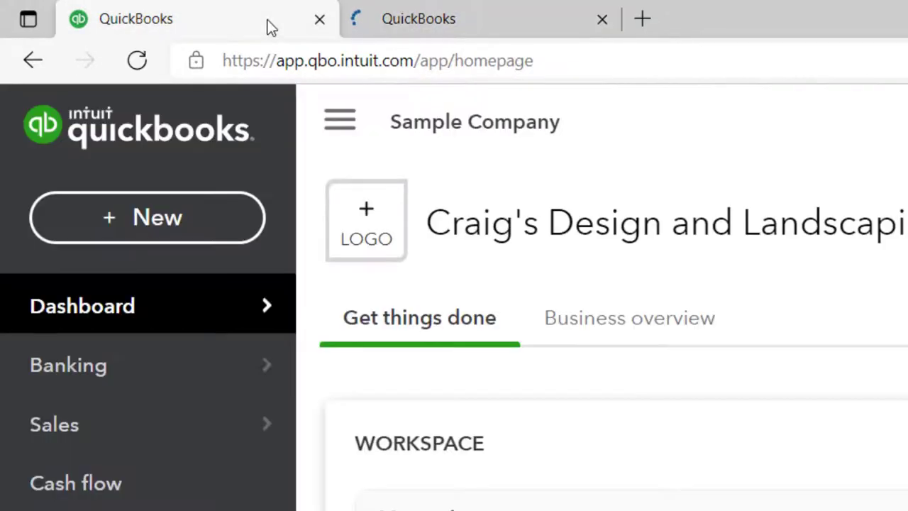
right_click(269, 26)
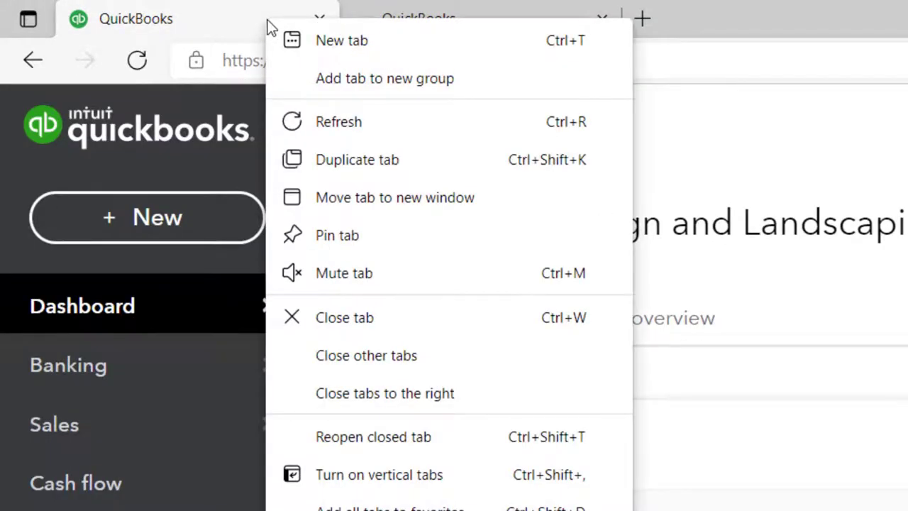
left_click(314, 150)
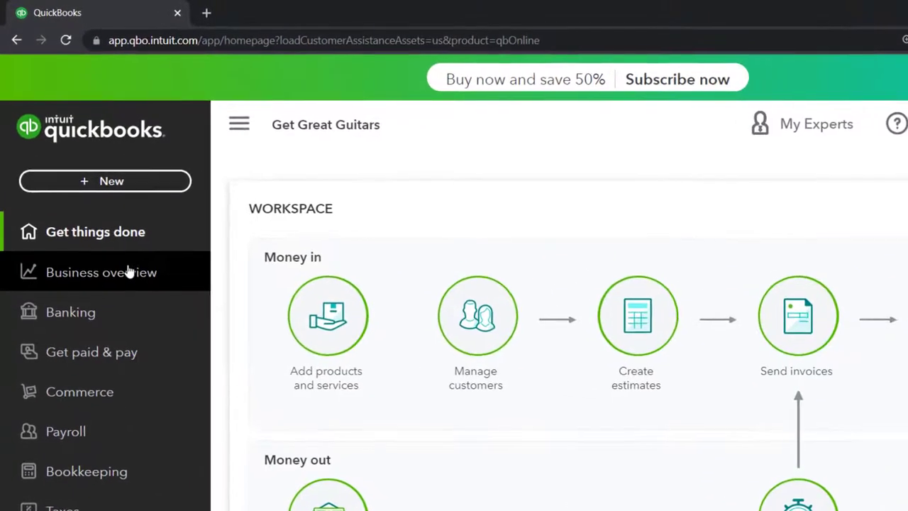
View Get Great Guitars' Business overview reports and settings, then return to the sample company window
left_click(116, 277)
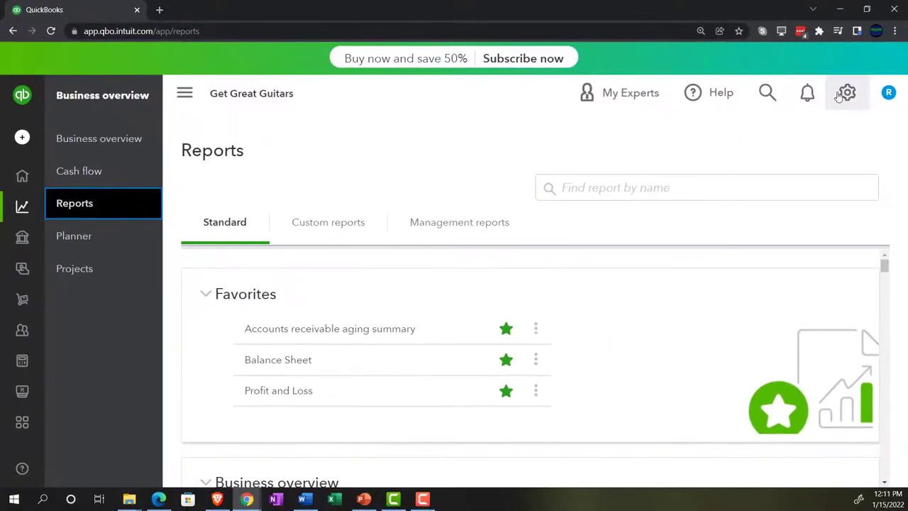
left_click(848, 95)
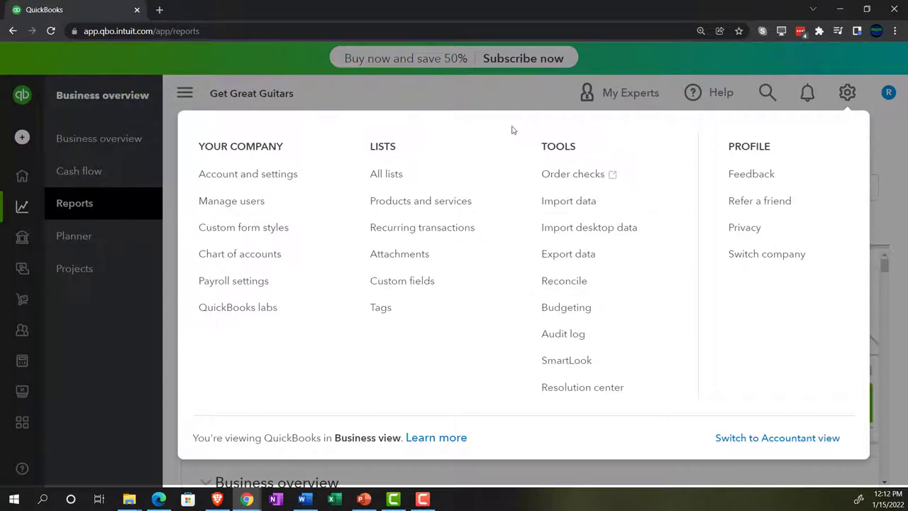
left_click(475, 99)
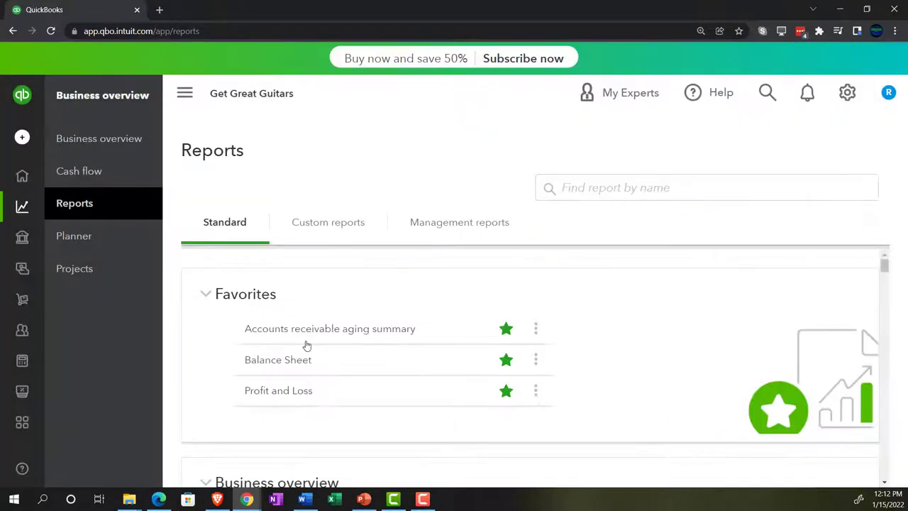
left_click(158, 499)
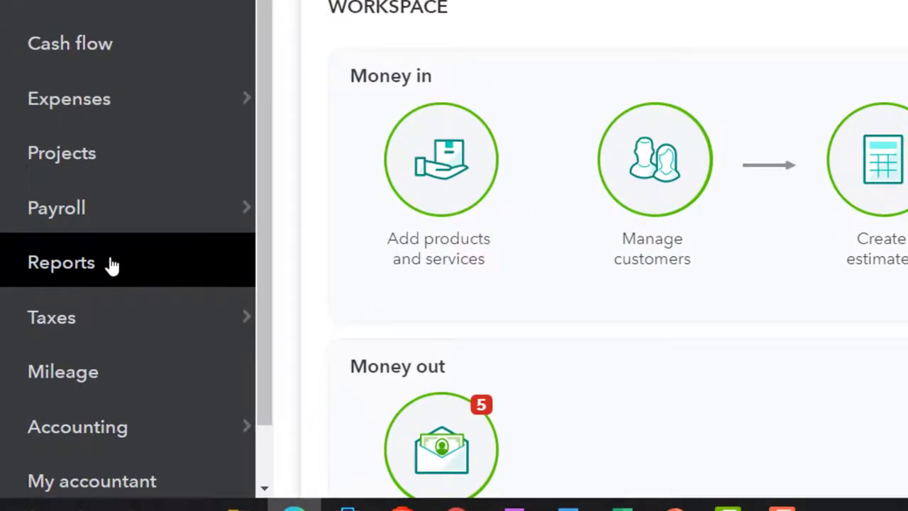
Go to the Reports page of Craig's Design and Landscaping sample company
left_click(111, 264)
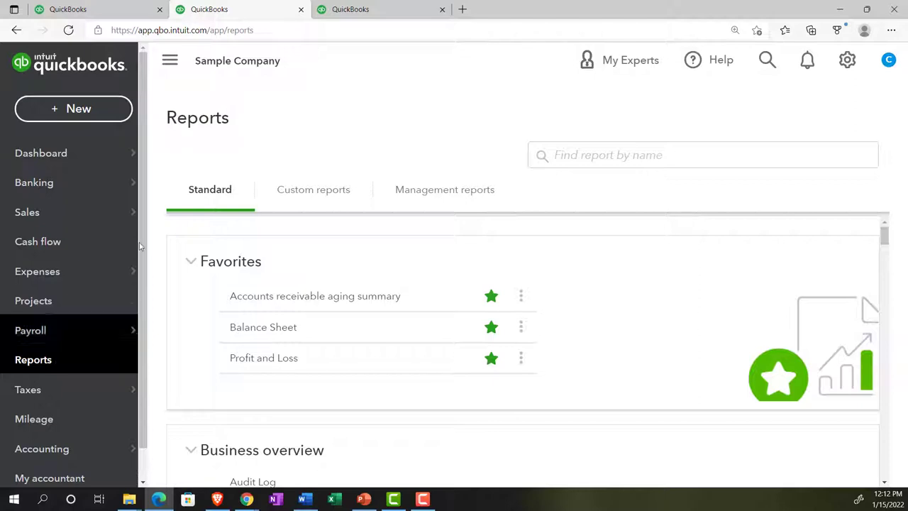
Collapse the sidebar and scroll to the Business overview reports showing Profit and Loss
left_click(169, 60)
scroll(246, 277, "down", 3)
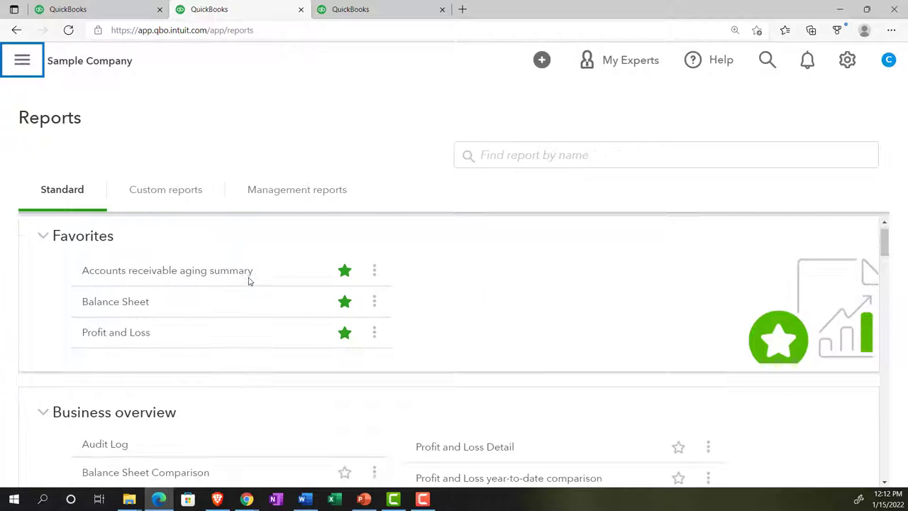
scroll(248, 282, "down", 1)
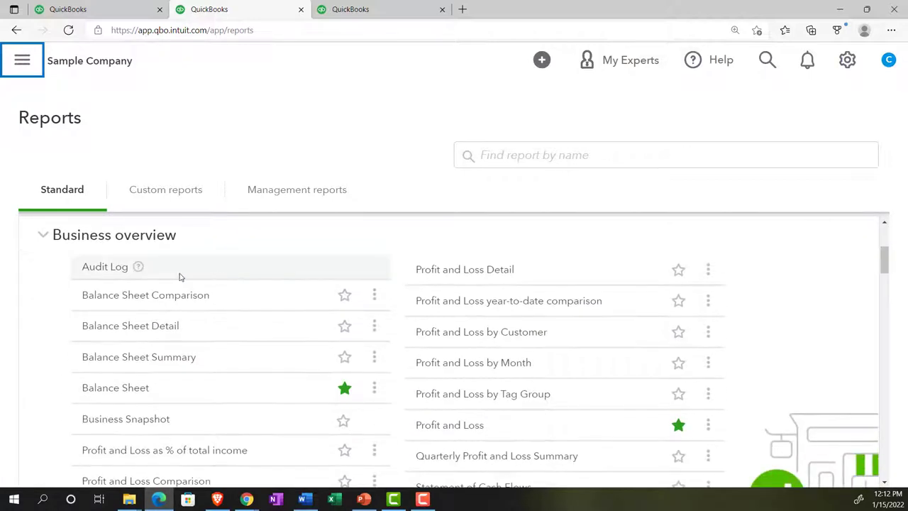
scroll(151, 261, "down", 2)
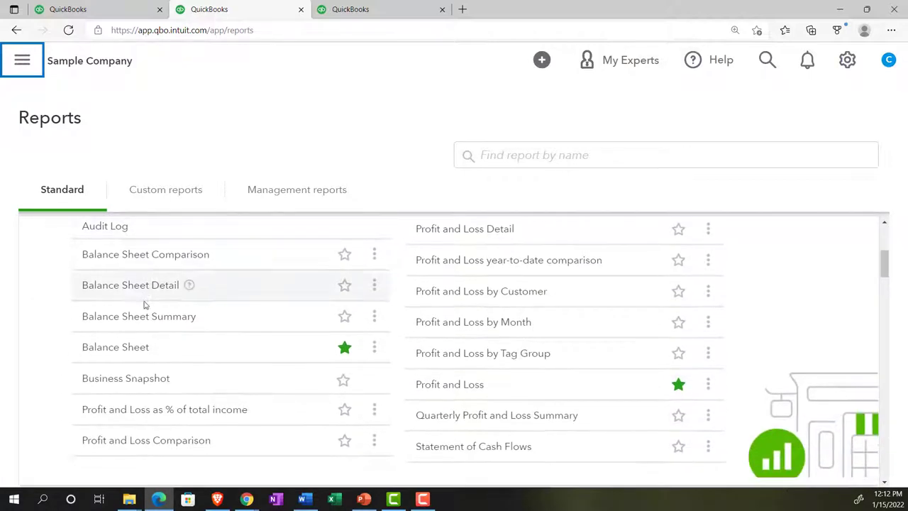
scroll(52, 377, "down", 1)
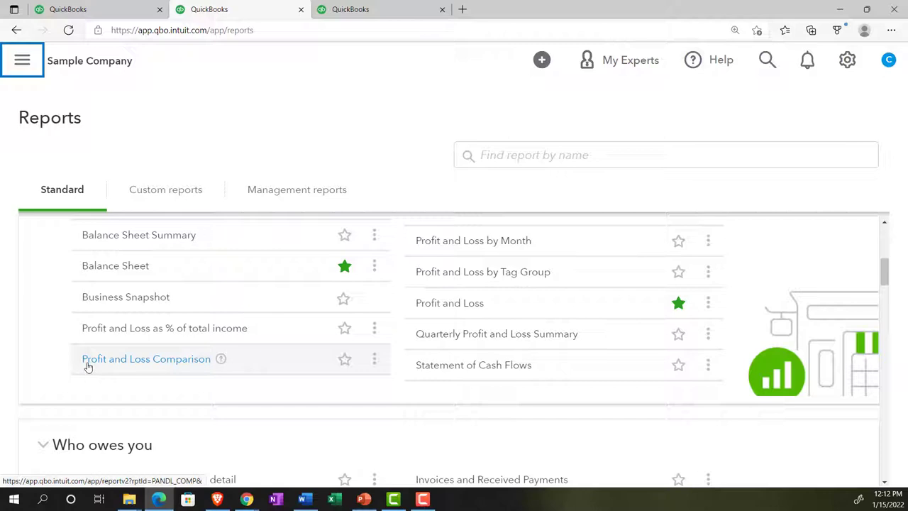
scroll(338, 379, "up", 3)
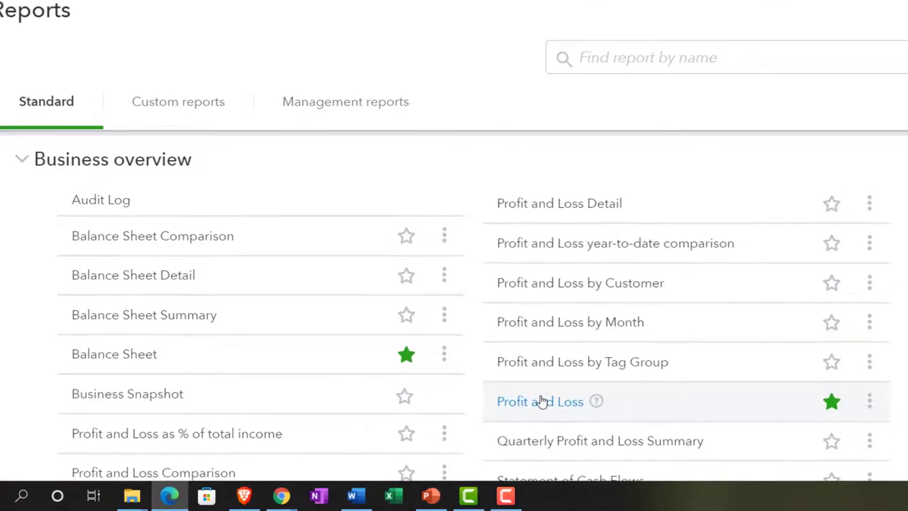
Run the Profit and Loss report for 01/01/2021 to 12/31/2021
left_click(541, 401)
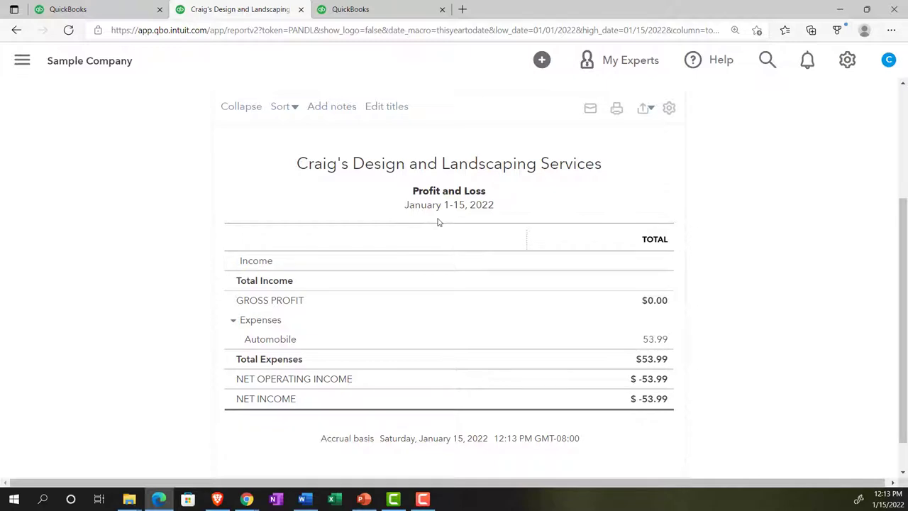
scroll(434, 221, "up", 3)
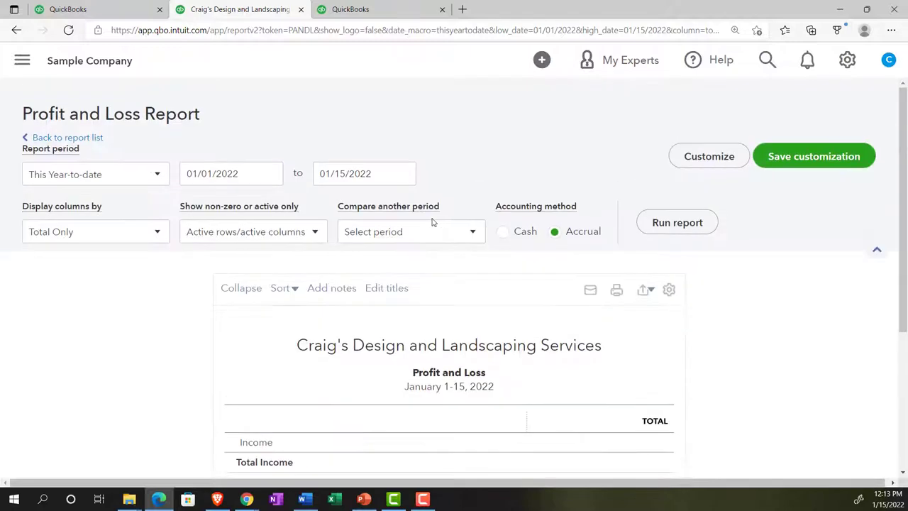
left_click(239, 173)
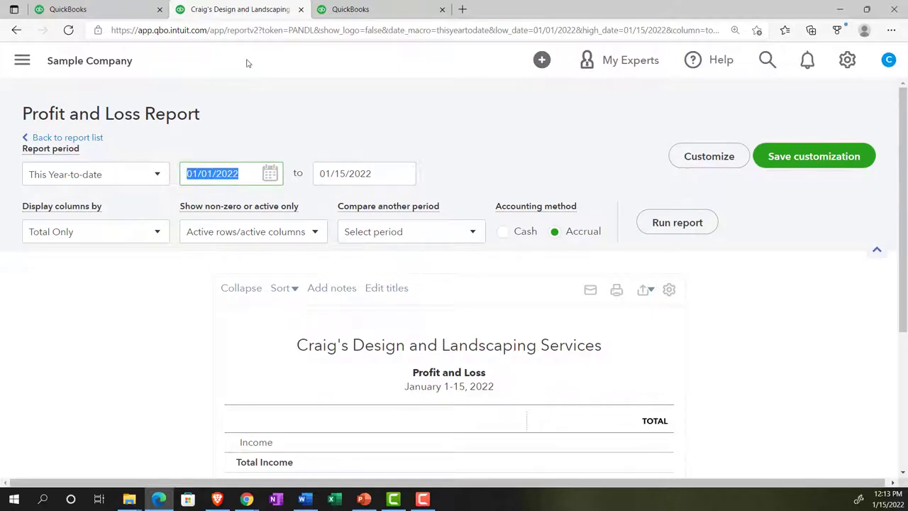
type("01012021")
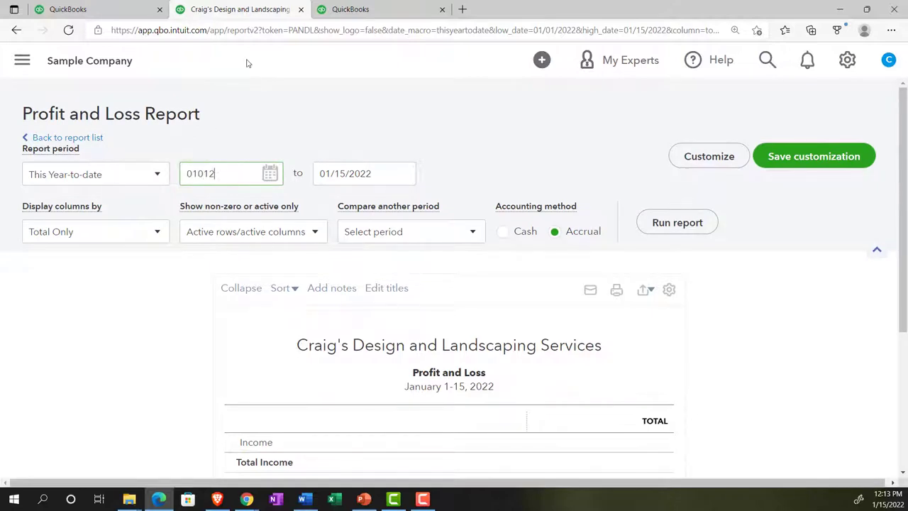
key("Tab")
type("12/31/2021")
key("Tab")
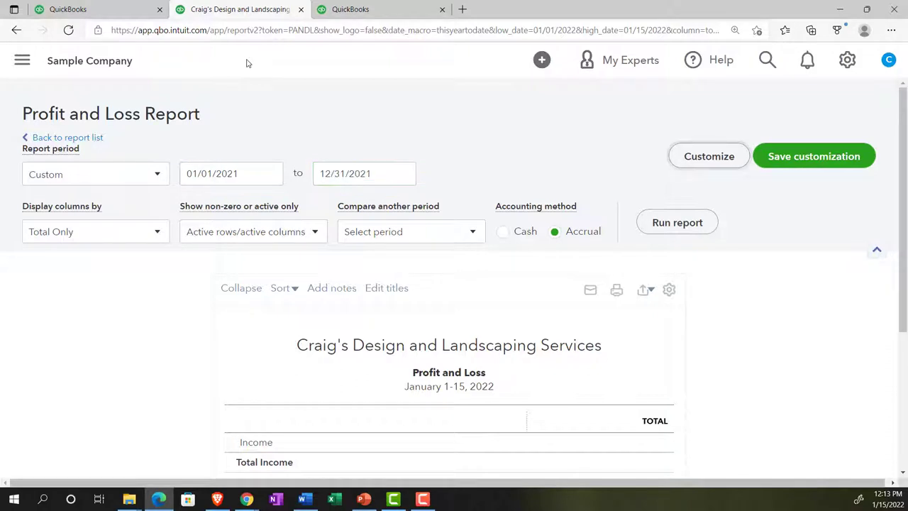
left_click(677, 222)
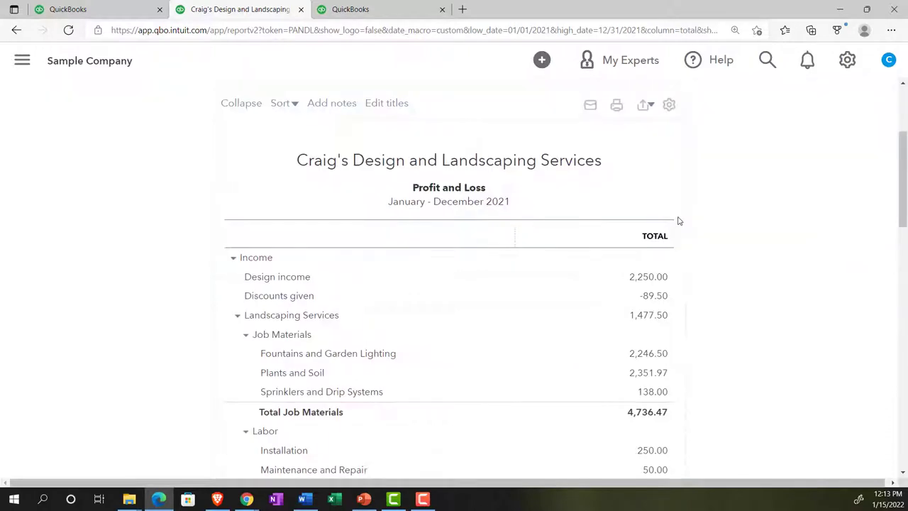
left_click(380, 10)
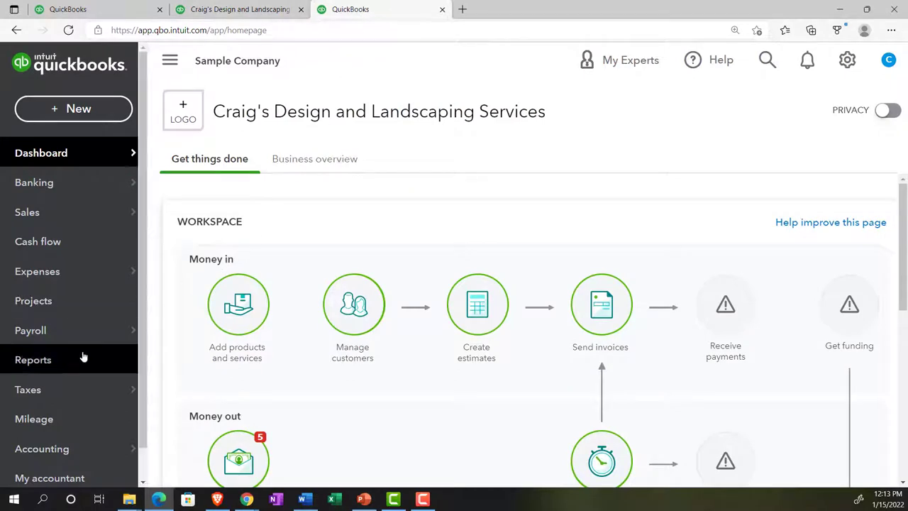
Open the Balance Sheet, hide the sidebar, and set dates 01/01/2021 to 12/31/2021
left_click(63, 365)
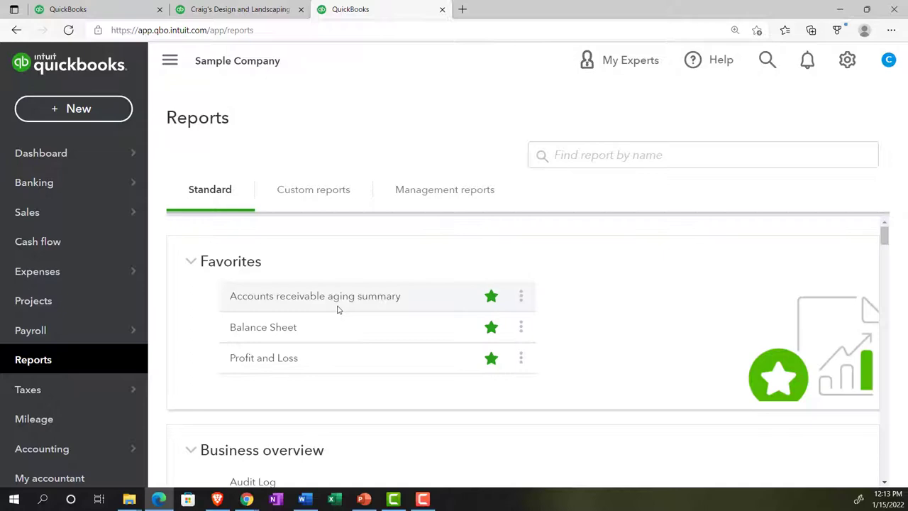
left_click(276, 327)
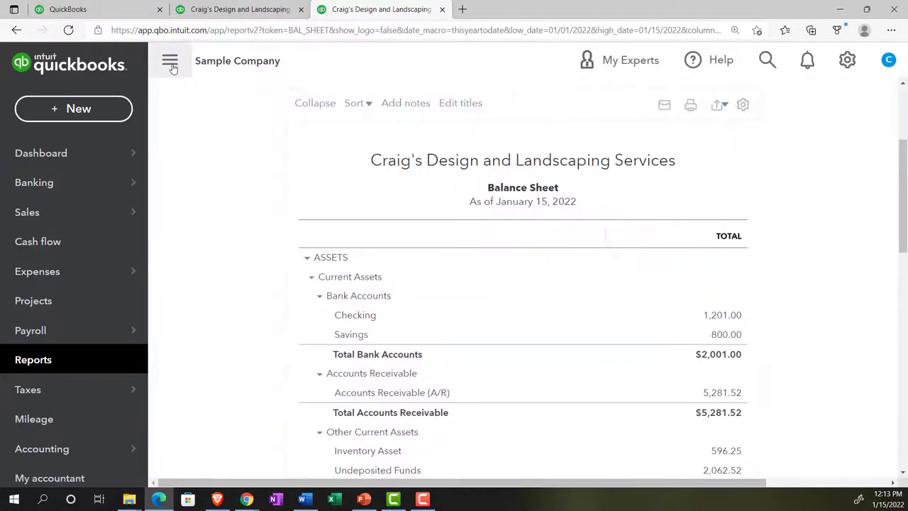
left_click(170, 63)
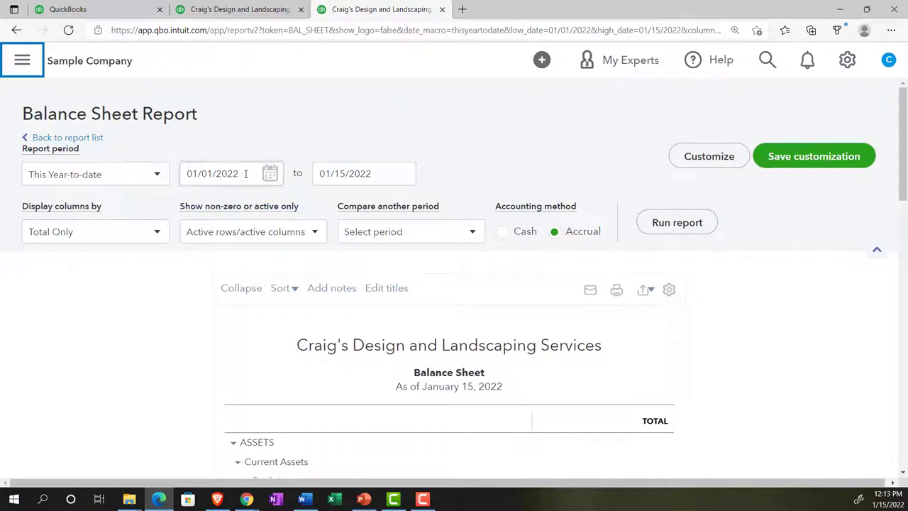
left_click(246, 174)
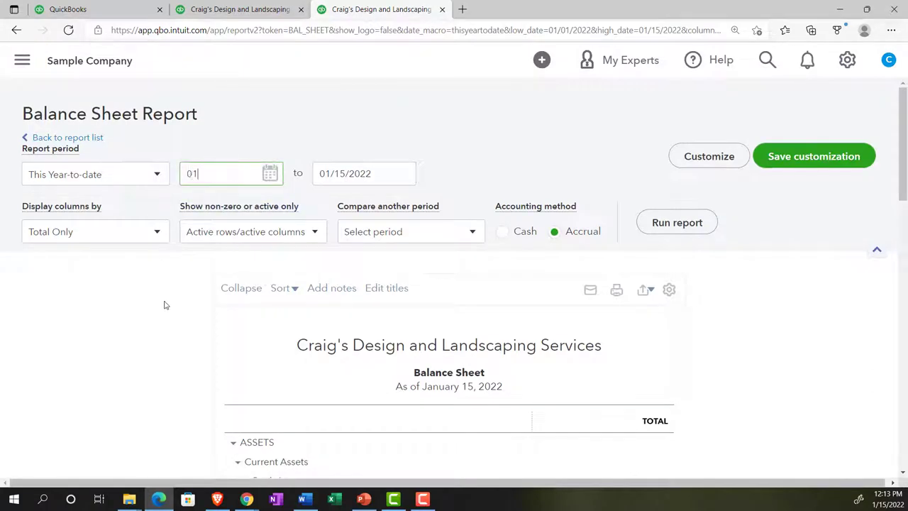
type("/01/2021")
key("Tab")
type("12/31/2021")
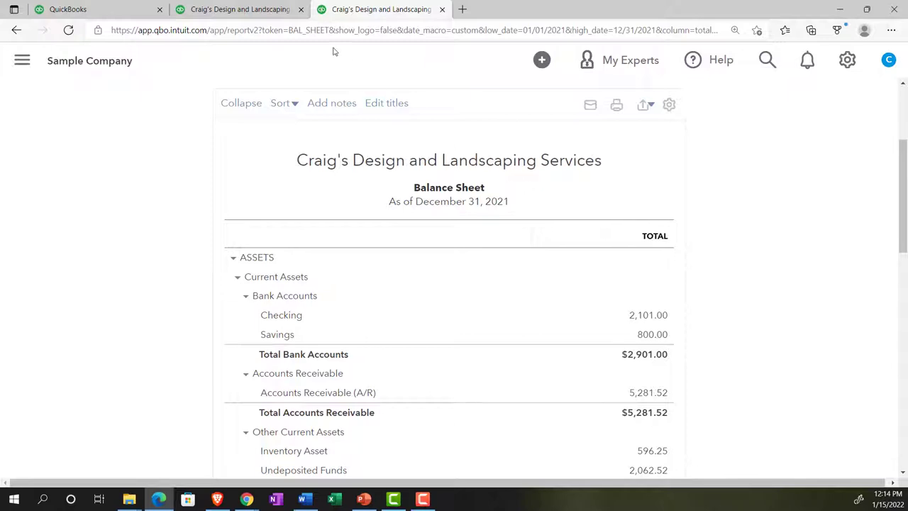
Rerun the 2021 Profit and Loss with Display columns by set to Quarters
left_click(256, 12)
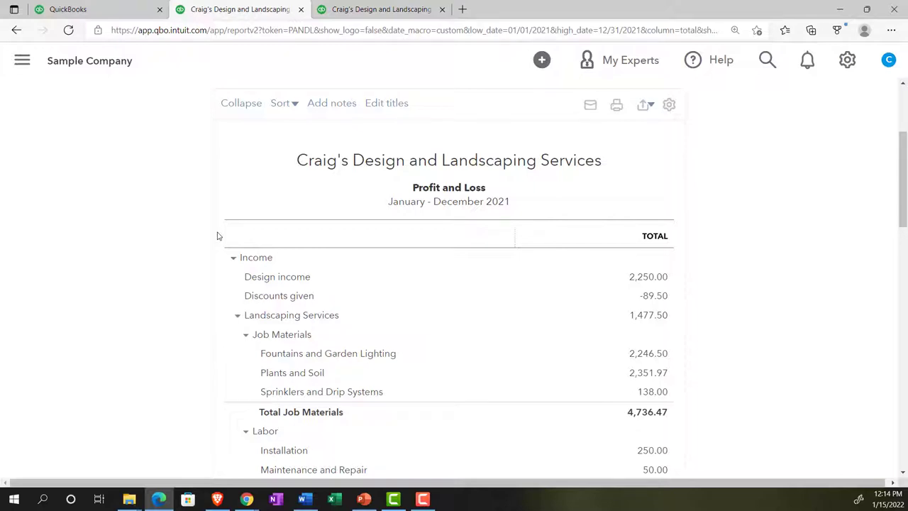
scroll(218, 236, "up", 2)
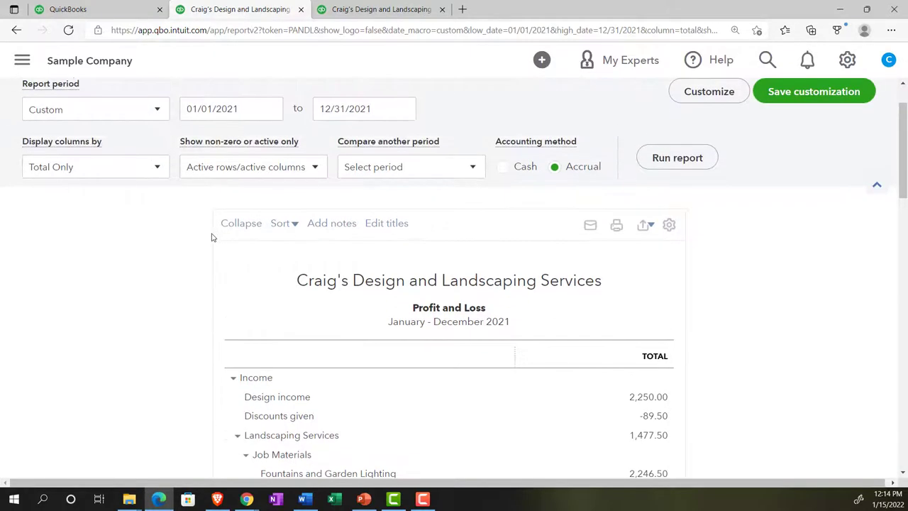
left_click(160, 169)
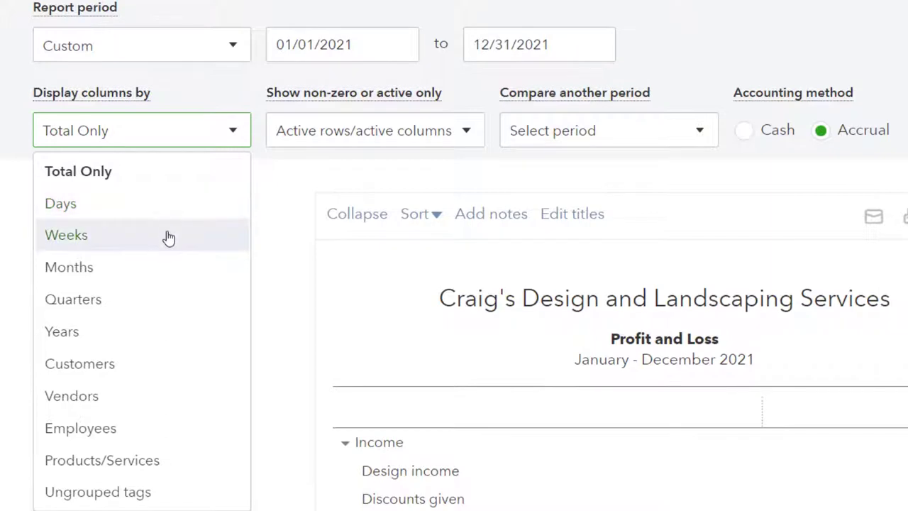
left_click(156, 299)
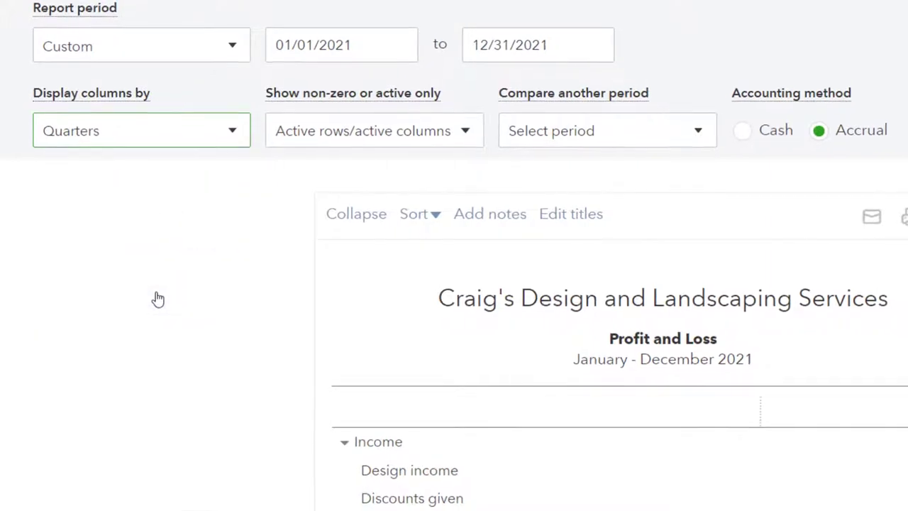
left_click(738, 154)
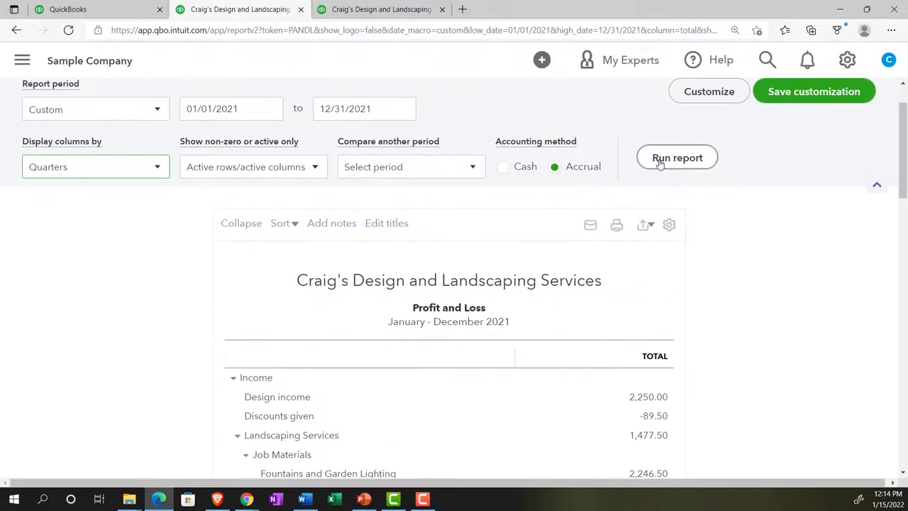
scroll(659, 163, "down", 2)
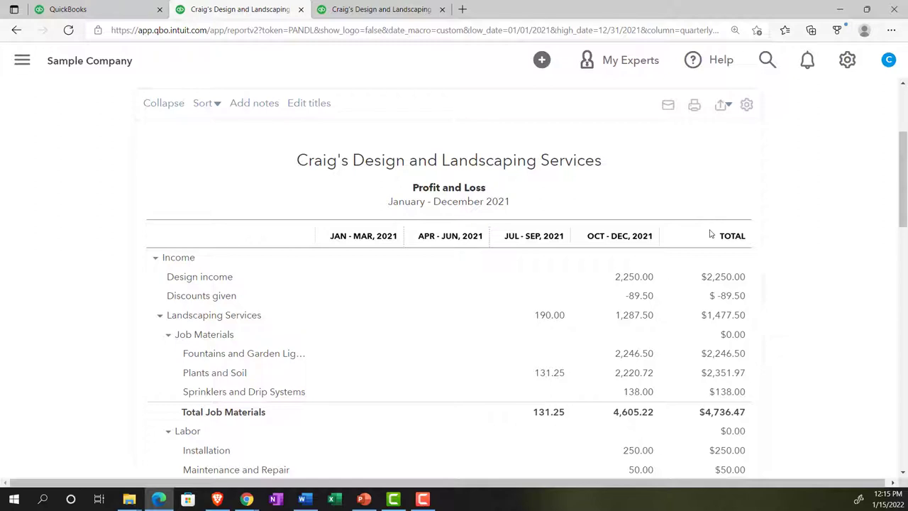
Set the Balance Sheet's Display columns by to Quarters and rerun it
left_click(381, 14)
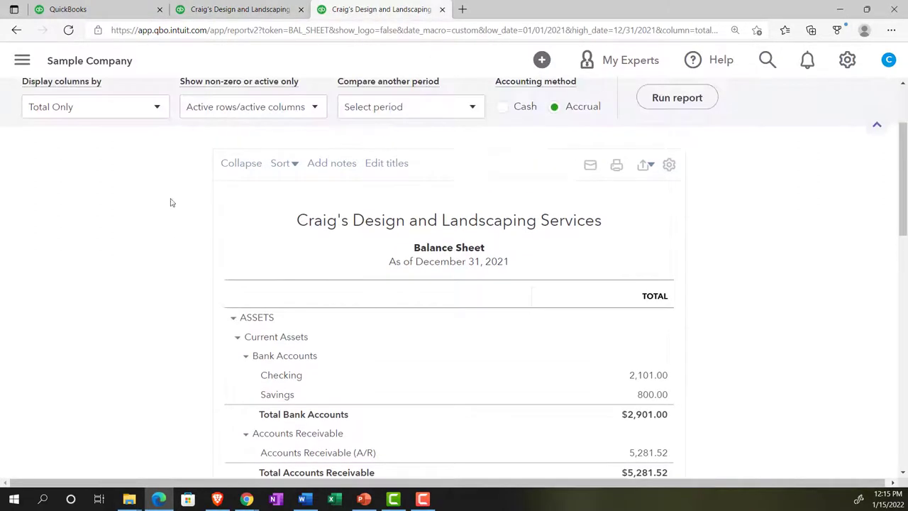
left_click(157, 109)
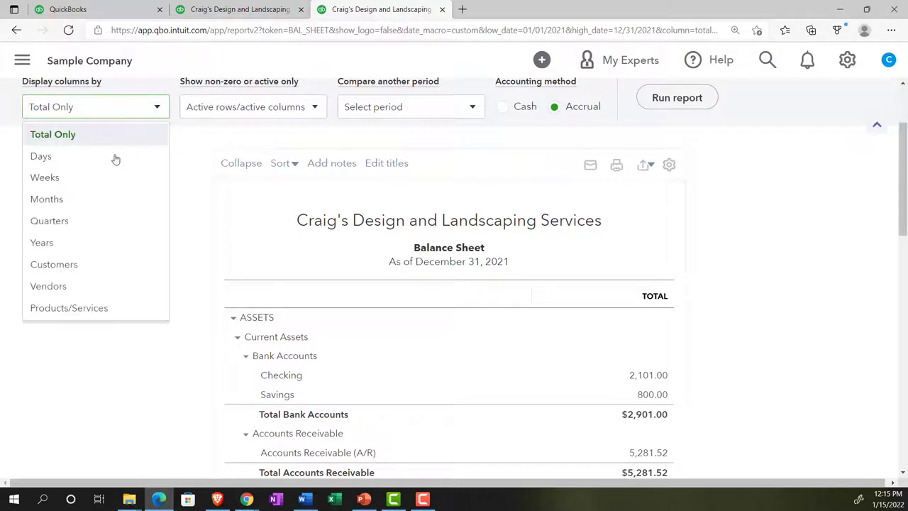
left_click(92, 221)
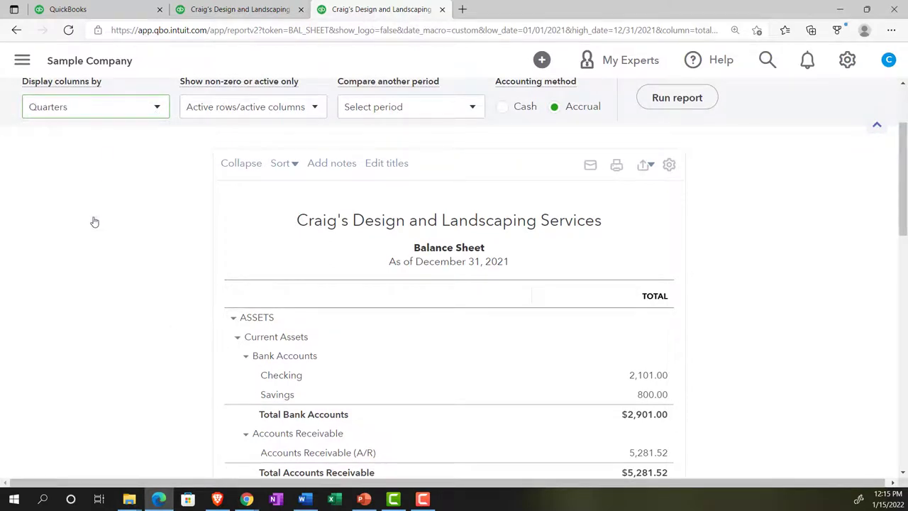
left_click(691, 95)
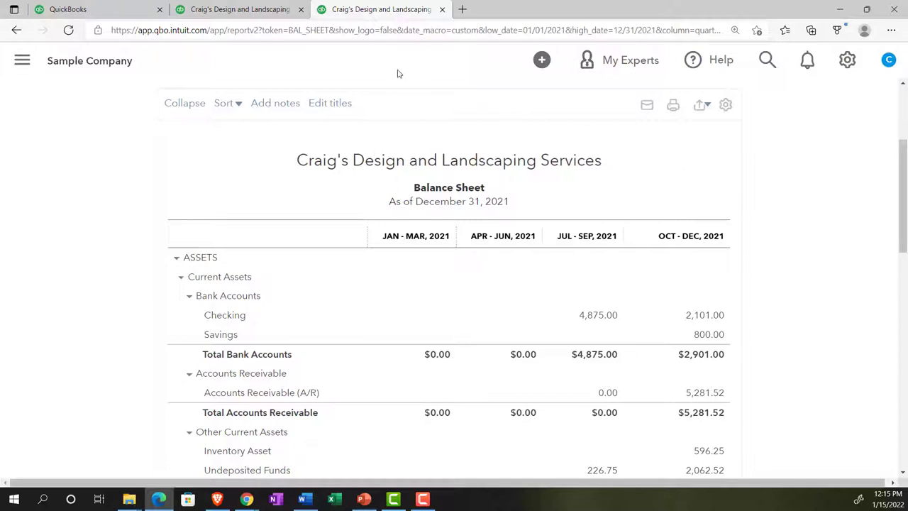
Set the Profit and Loss report period to 11/01/2021 through 12/31/2021
left_click(261, 11)
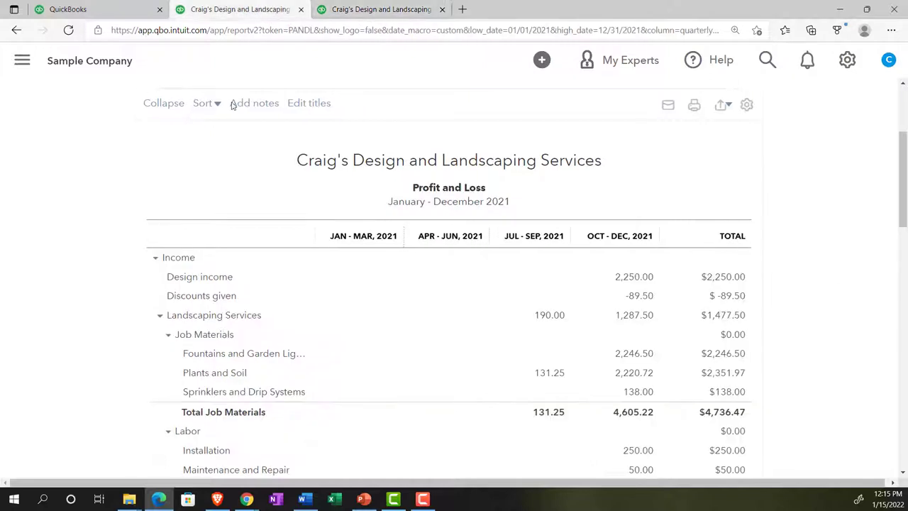
scroll(232, 253, "up", 3)
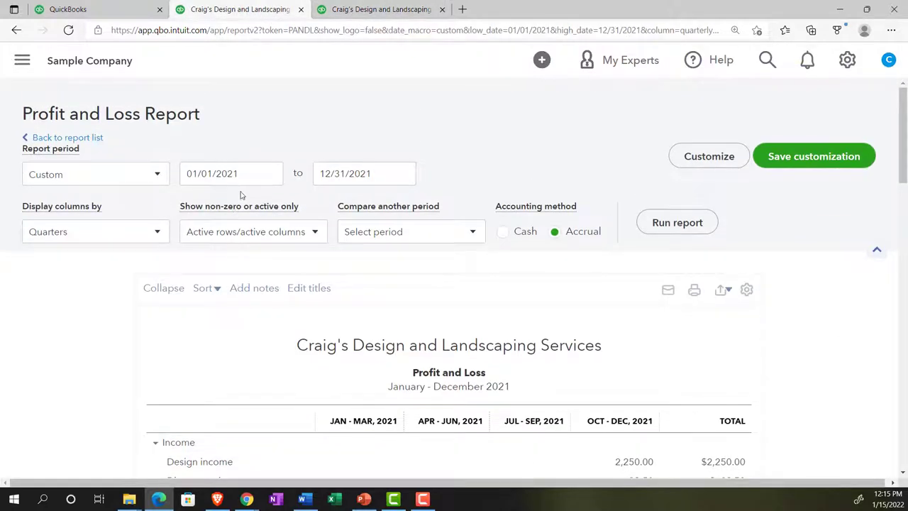
left_click(260, 173)
left_click_drag(260, 173, 179, 173)
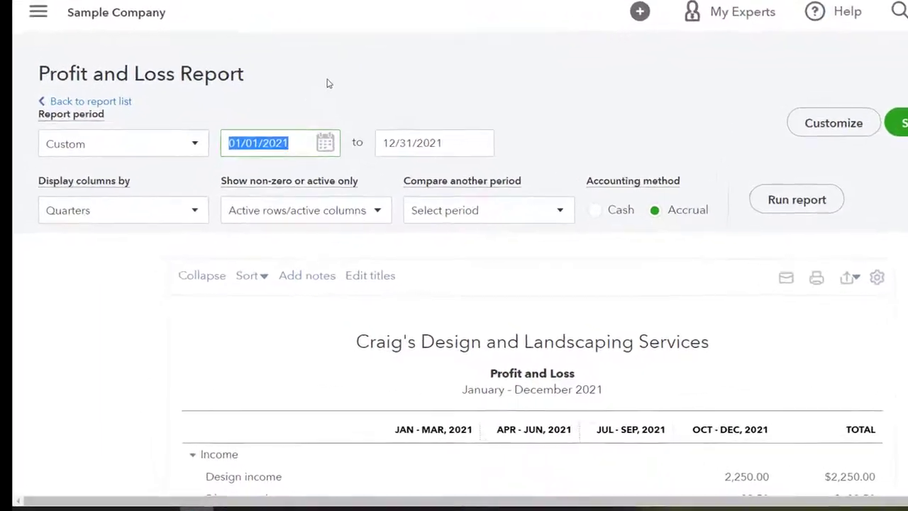
type("110121")
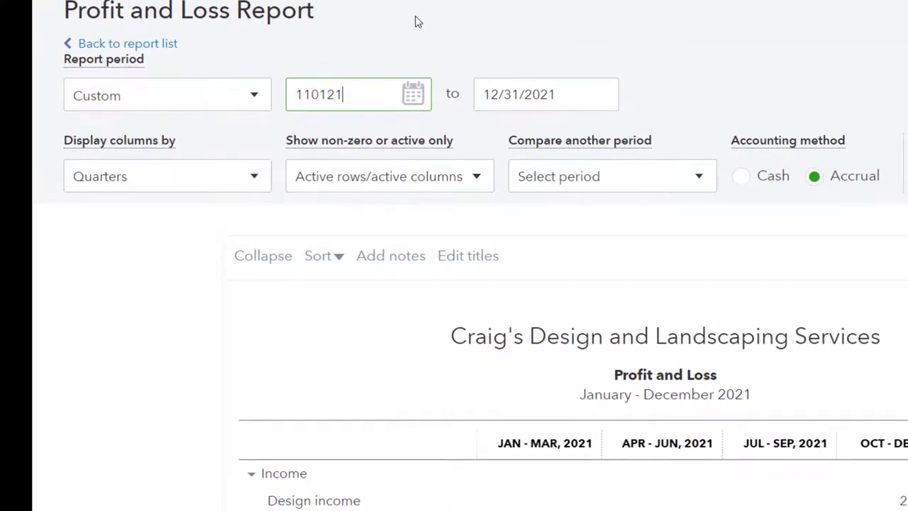
key("Tab")
type("12/31/2021")
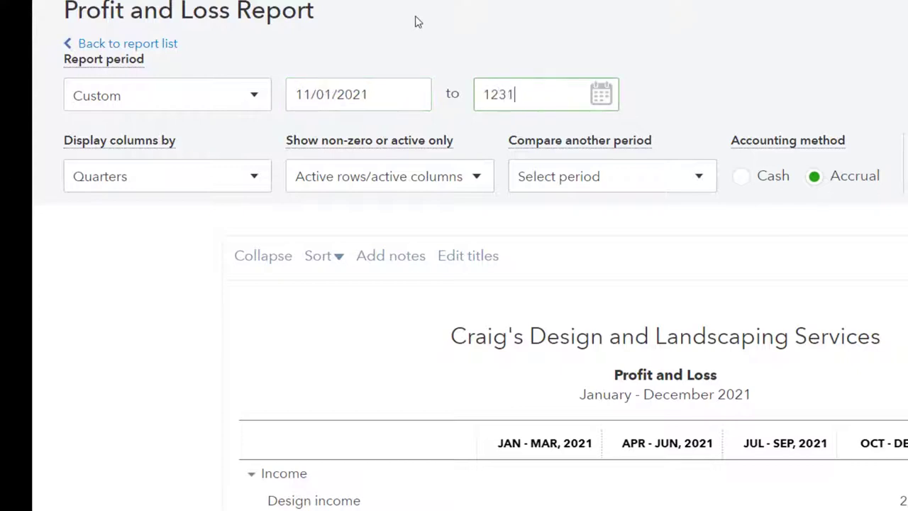
key("Tab")
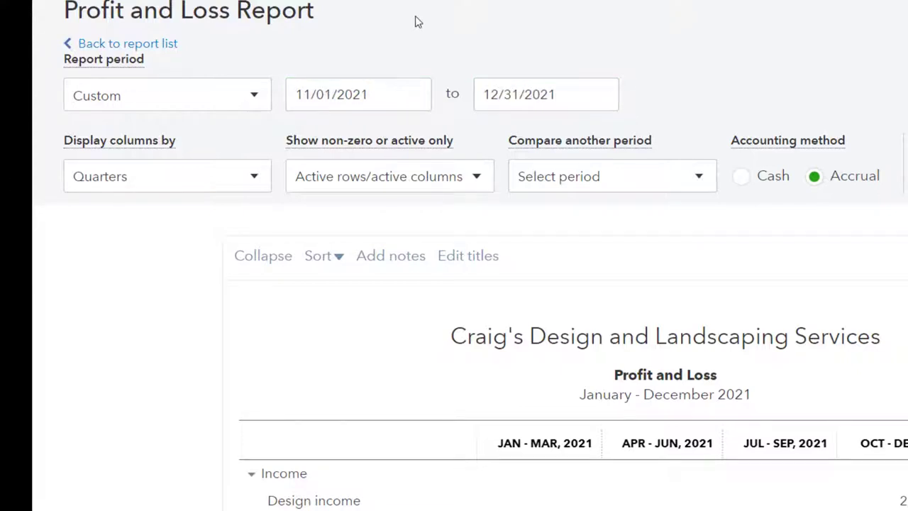
Display the report columns by Months and rerun the report
left_click(258, 177)
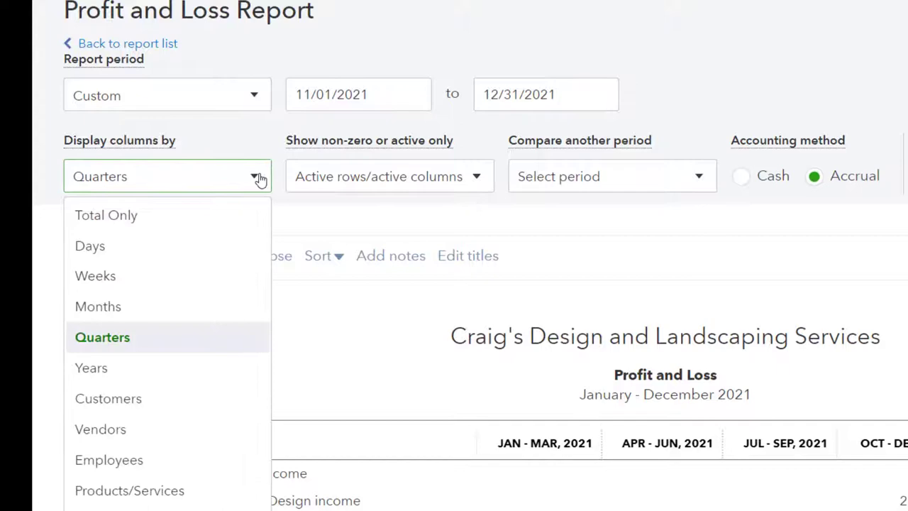
left_click(177, 305)
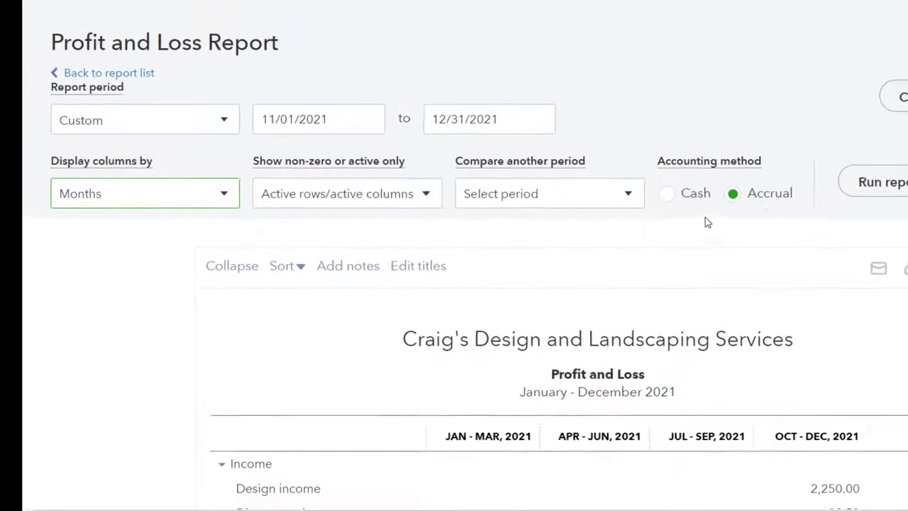
left_click(851, 187)
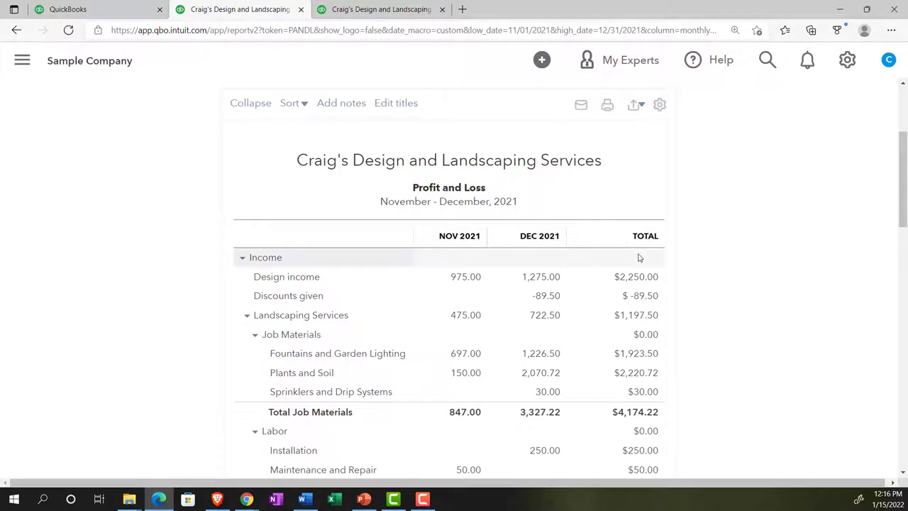
Raise the browser zoom from 125% to 150% to enlarge the report
key("ctrl+plus")
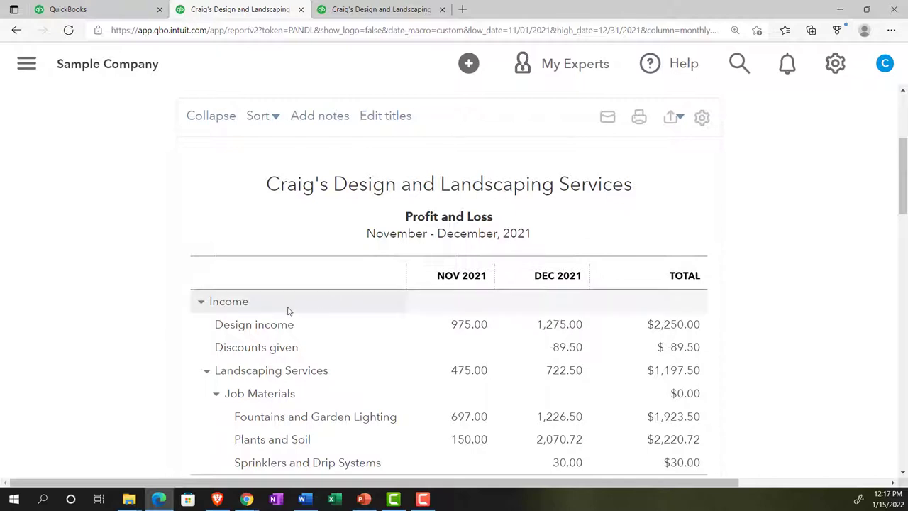
Switch the columns back to Total Only and rerun the November–December 2021 report
scroll(288, 311, "up", 3)
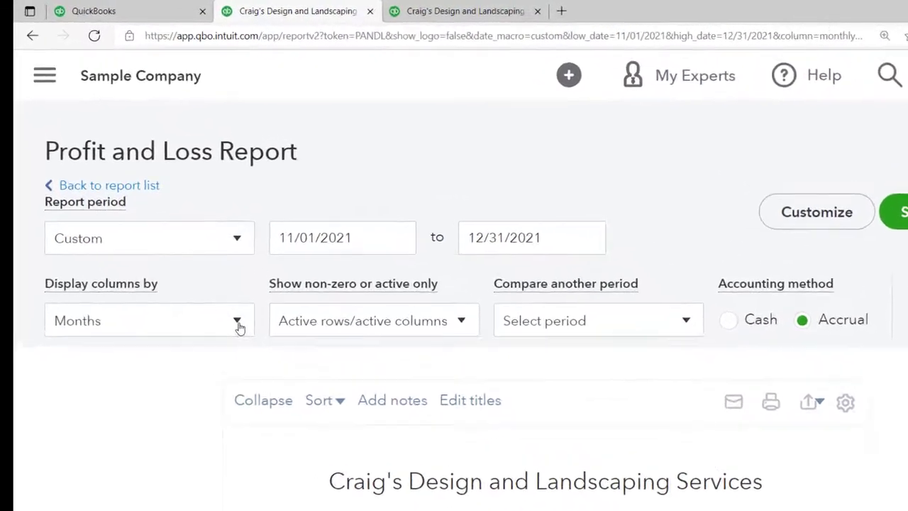
left_click(187, 272)
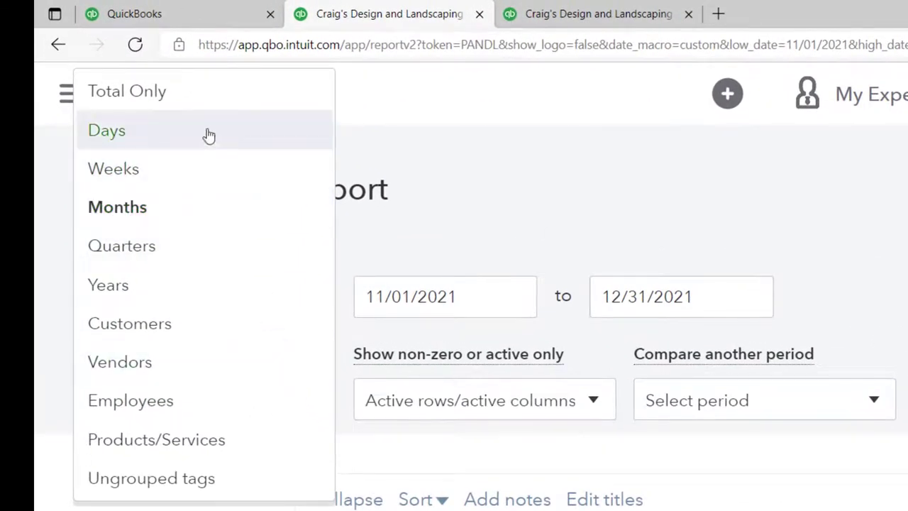
left_click(183, 101)
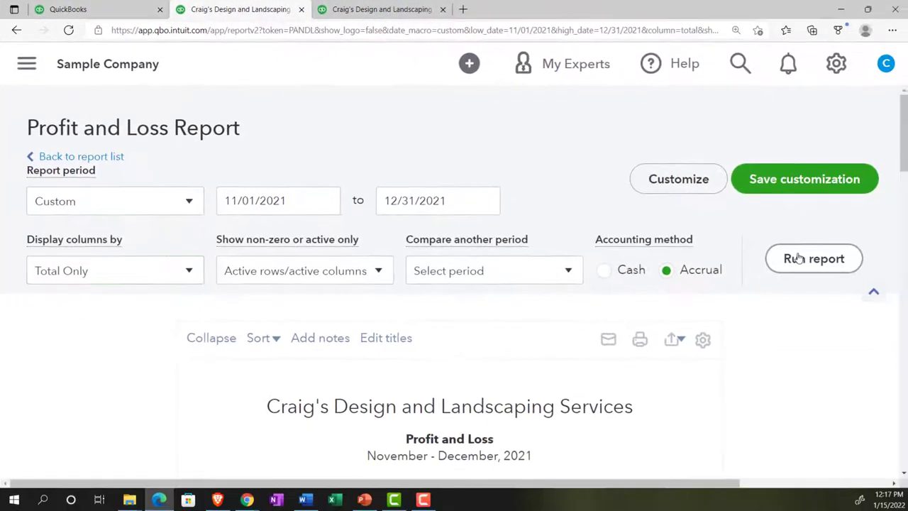
left_click(797, 258)
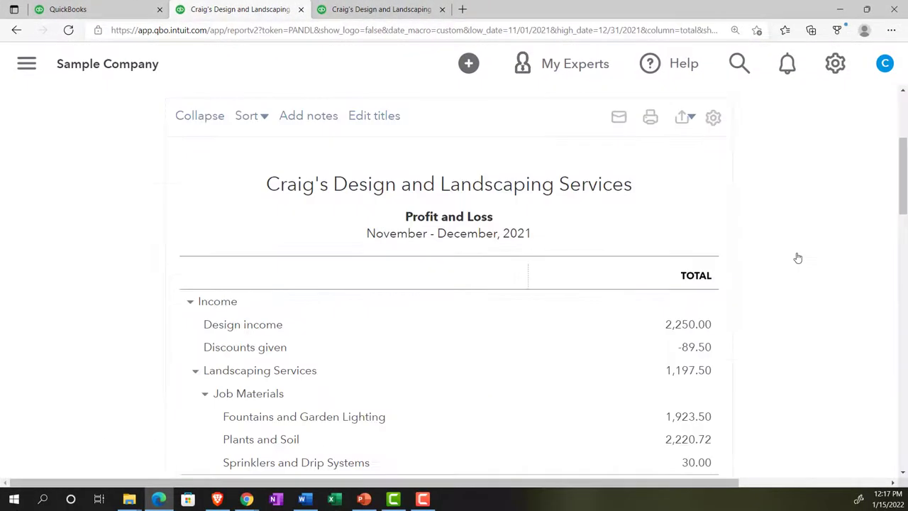
scroll(588, 282, "up", 3)
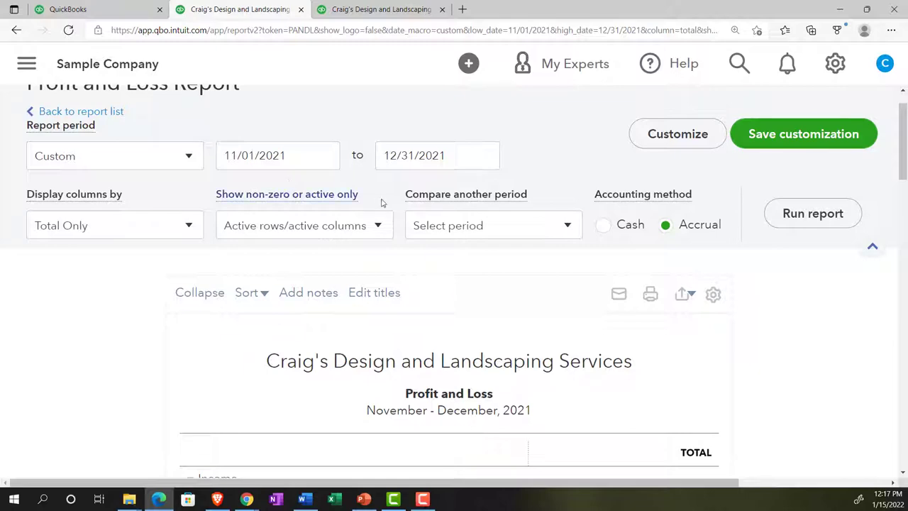
Change the report start date to 12/01/2021
left_click(568, 226)
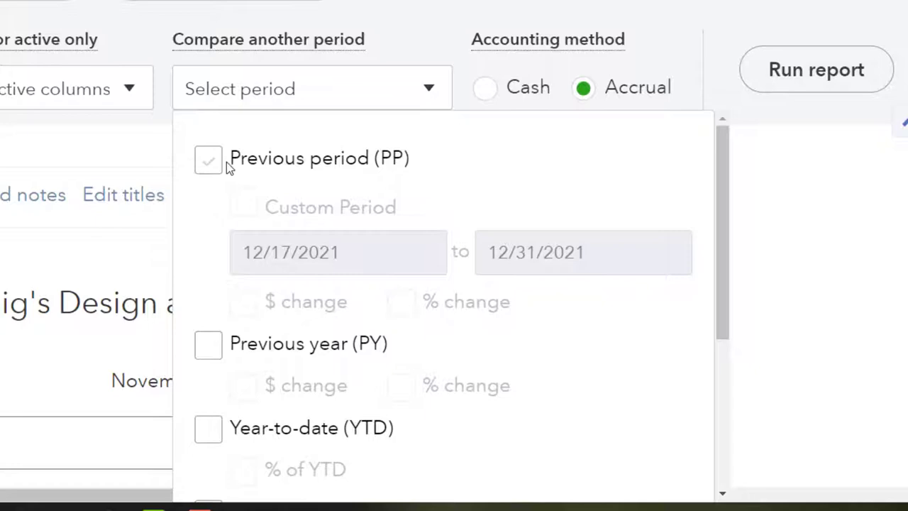
left_click(413, 107)
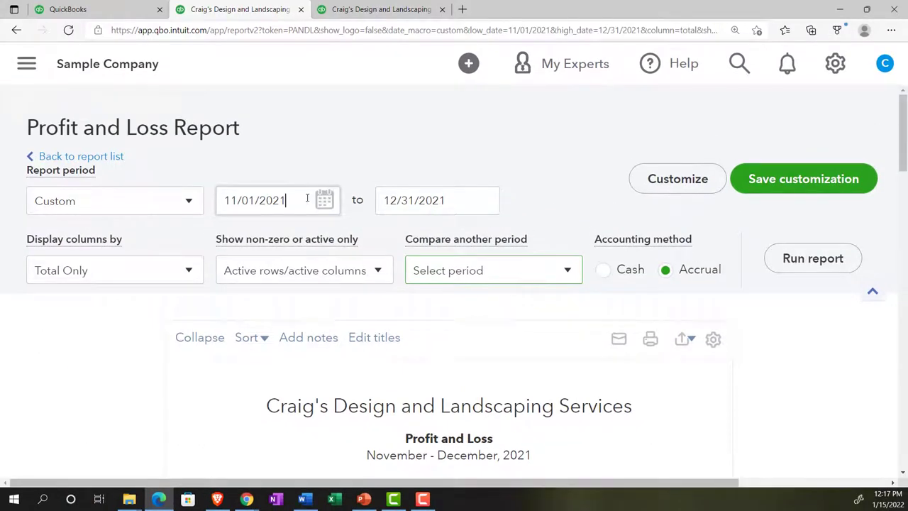
left_click_drag(307, 198, 219, 200)
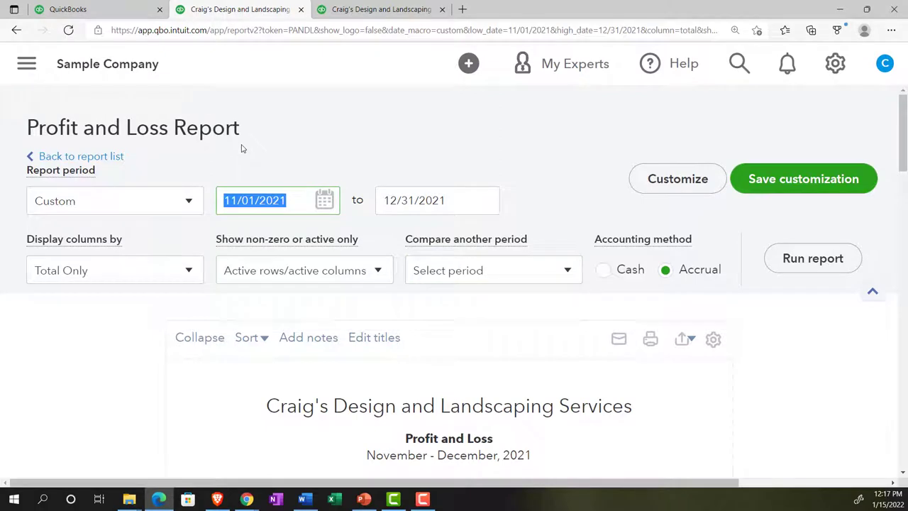
type("120121")
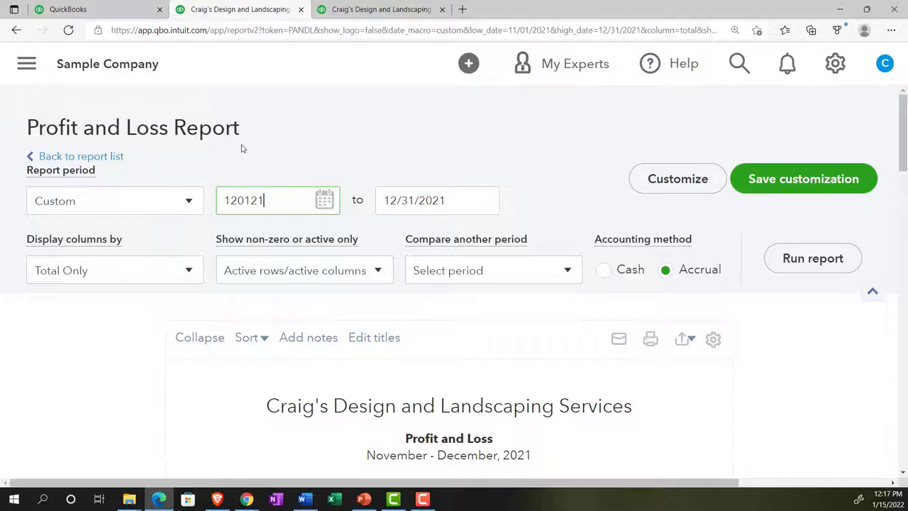
key("Tab")
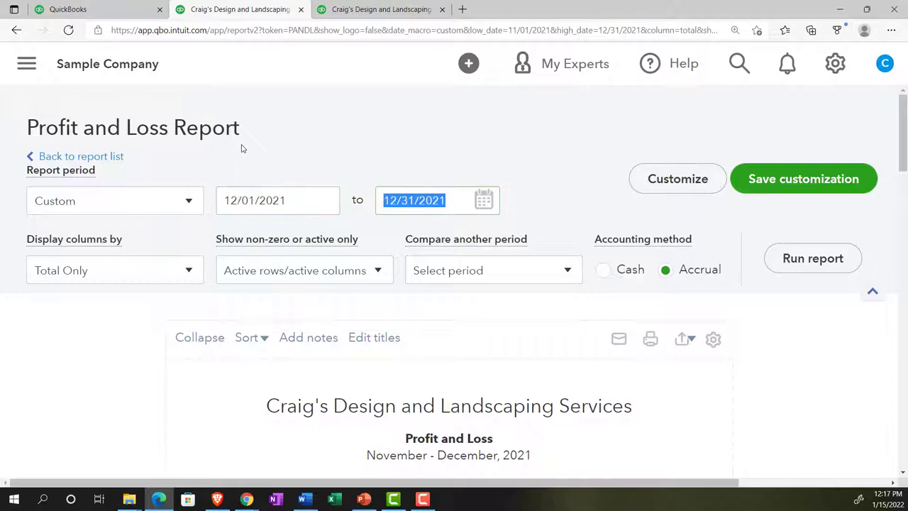
Add a Previous period comparison for November 2021 and rerun the report
left_click(566, 270)
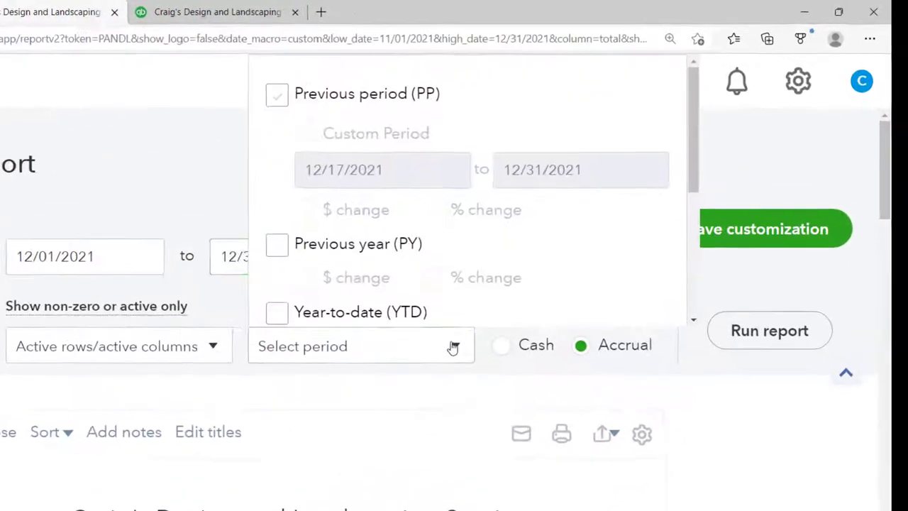
left_click(286, 96)
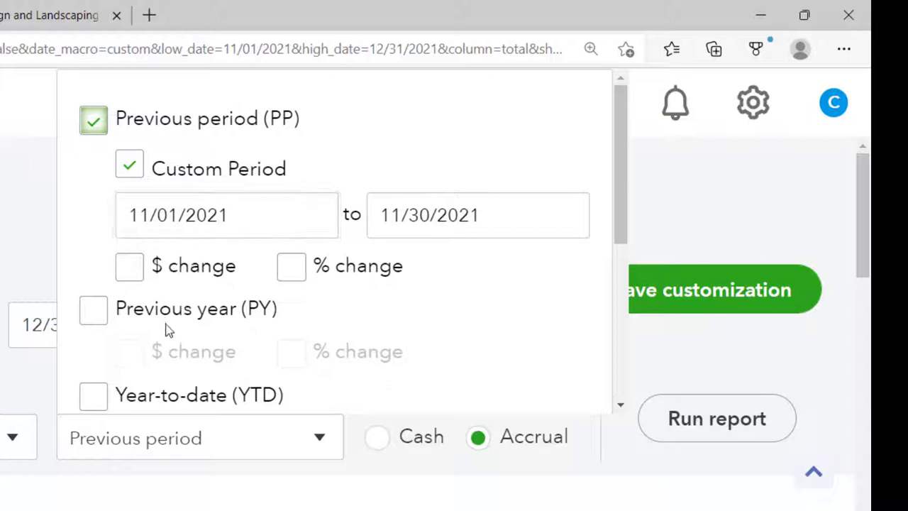
scroll(165, 329, "down", 1)
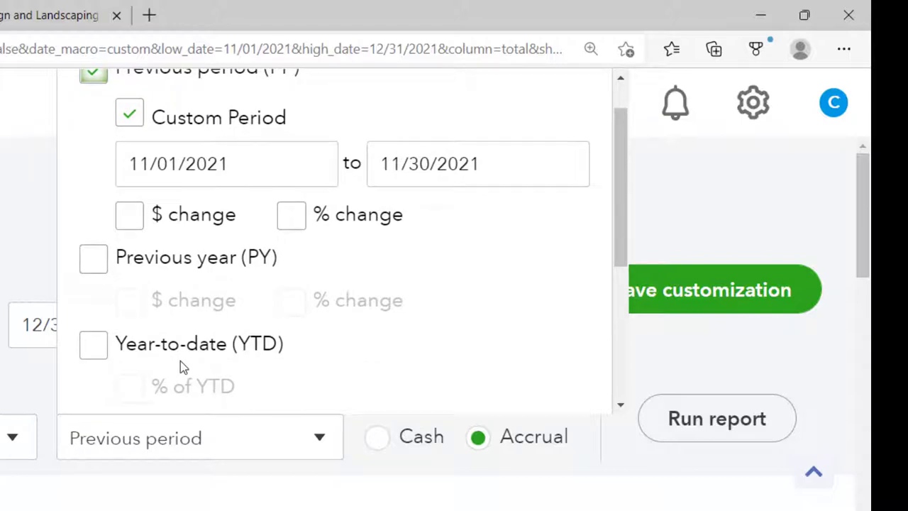
scroll(180, 360, "up", 1)
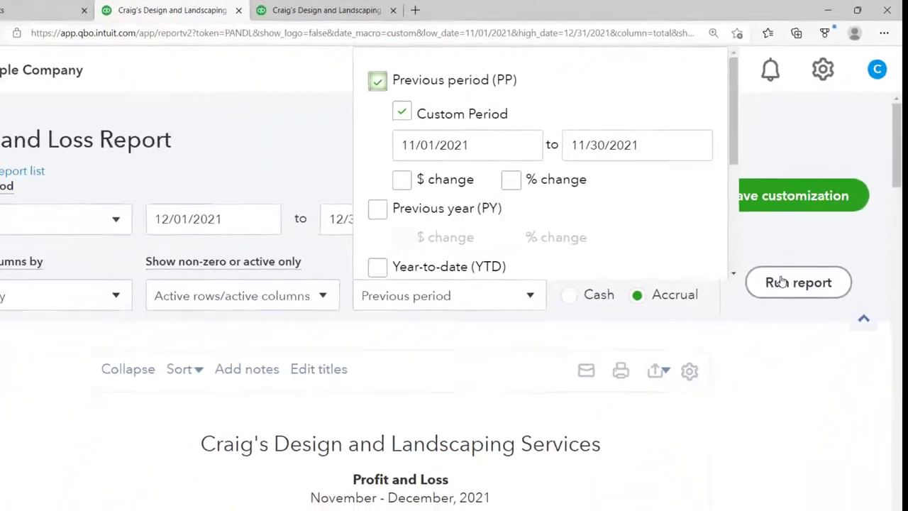
left_click(689, 416)
scroll(797, 257, "down", 3)
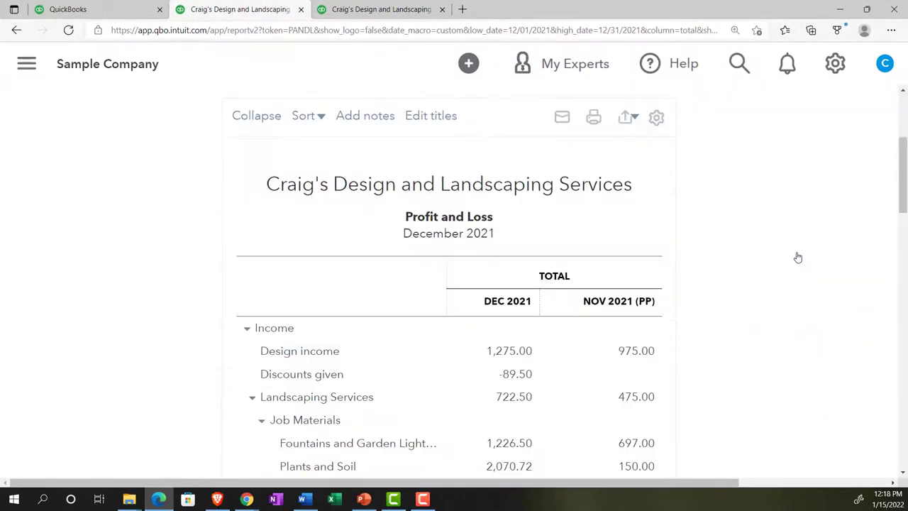
scroll(780, 261, "down", 1)
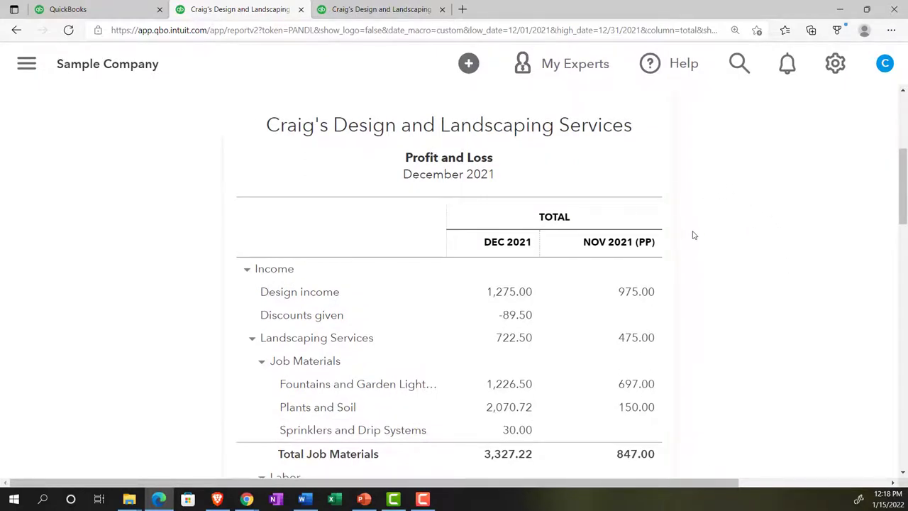
scroll(694, 235, "down", 1)
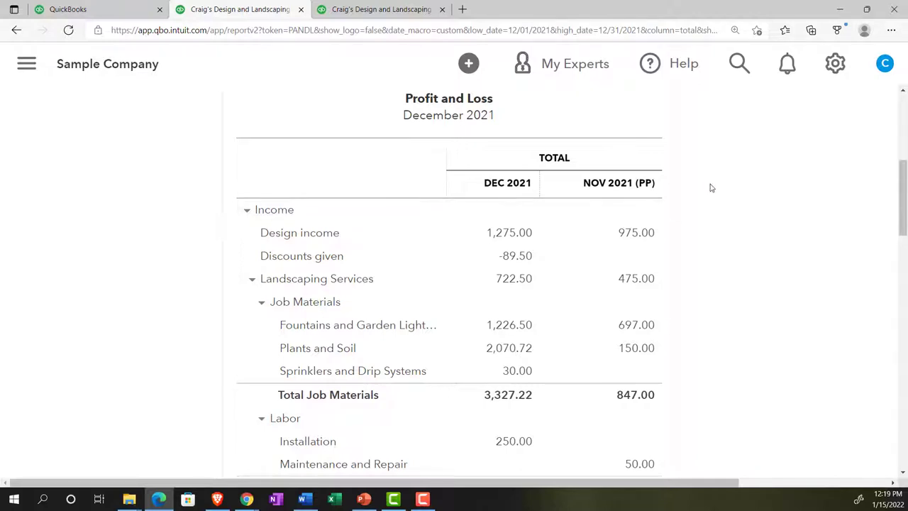
scroll(711, 188, "up", 4)
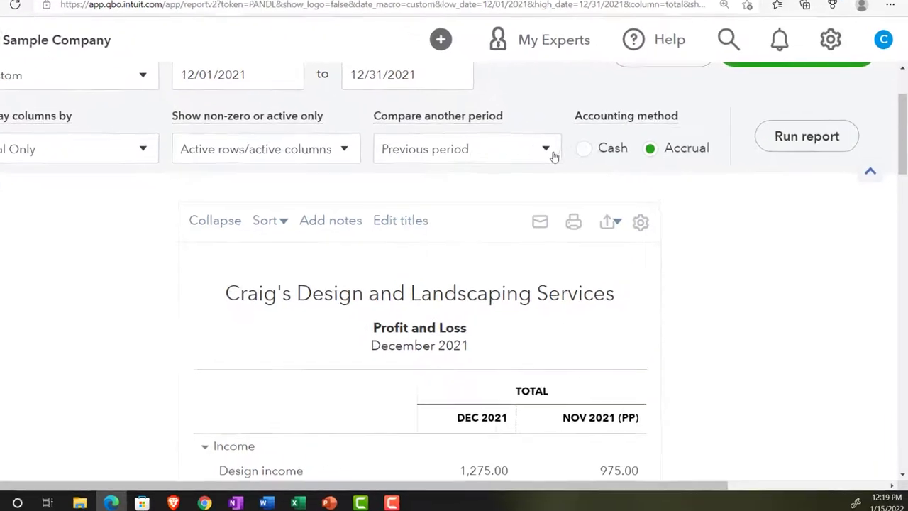
left_click(552, 153)
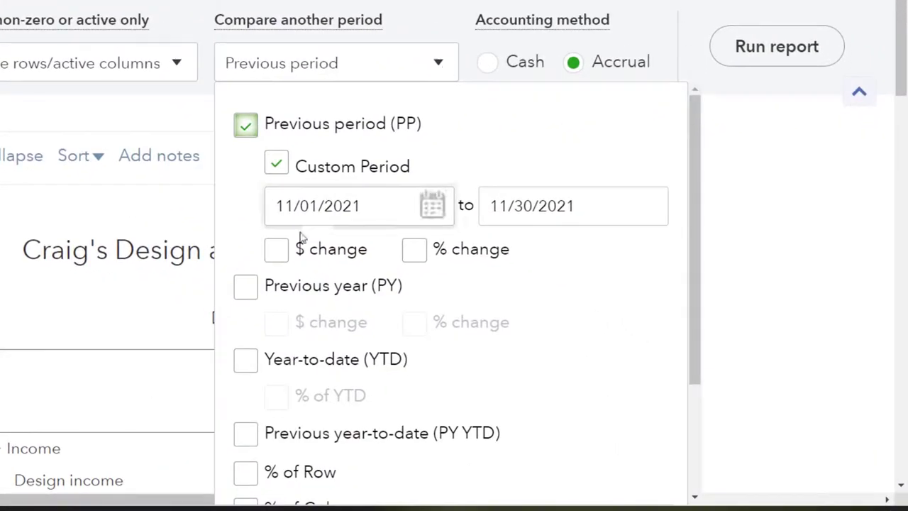
left_click(276, 250)
scroll(290, 253, "down", 3)
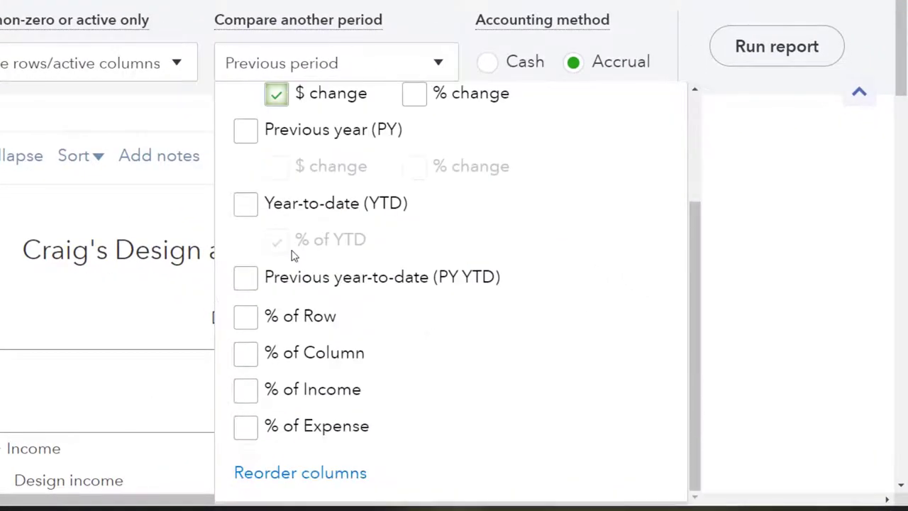
left_click(776, 48)
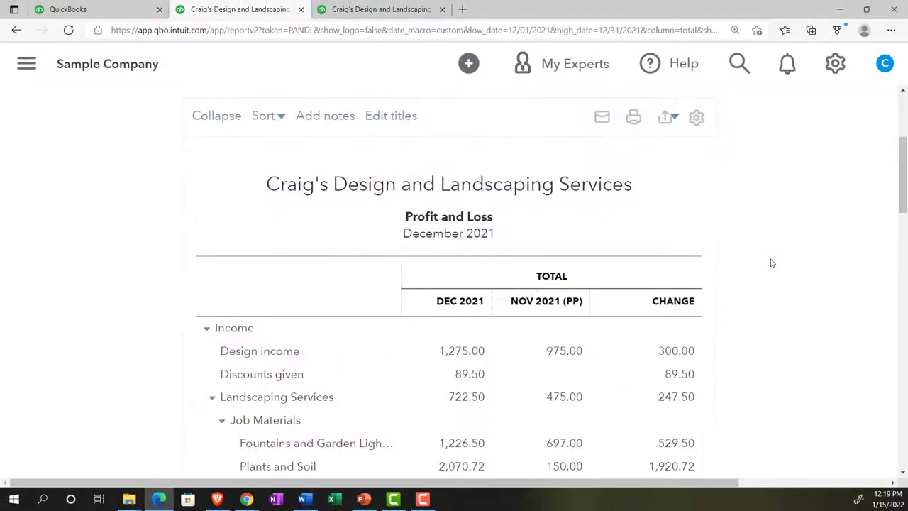
scroll(771, 263, "down", 2)
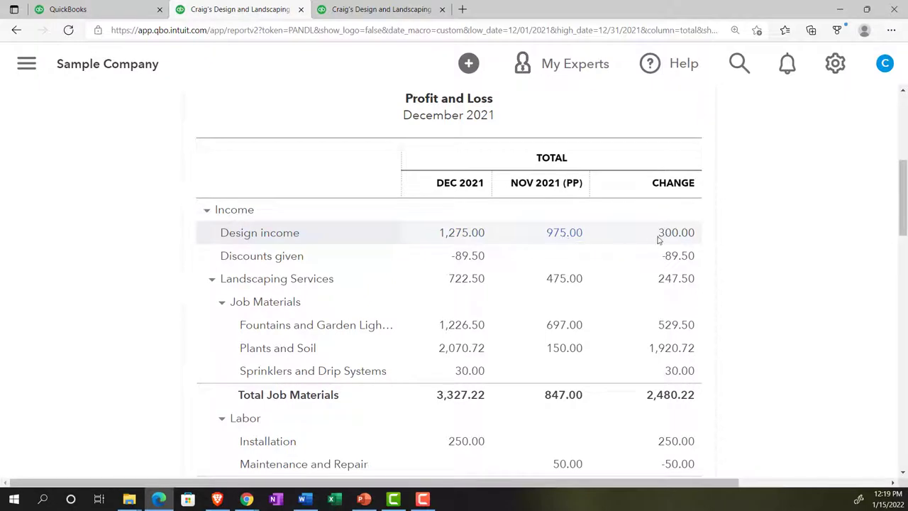
scroll(663, 254, "down", 2)
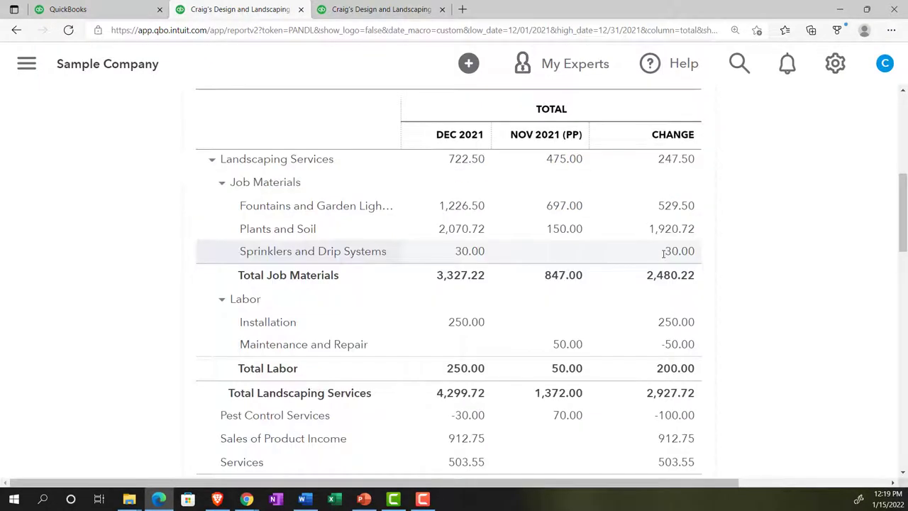
scroll(663, 254, "down", 2)
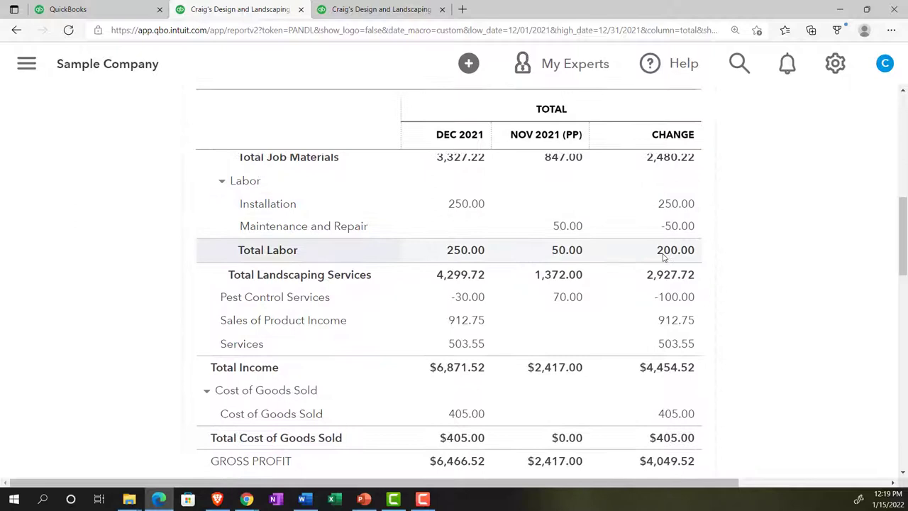
scroll(663, 257, "down", 1)
scroll(663, 256, "down", 1)
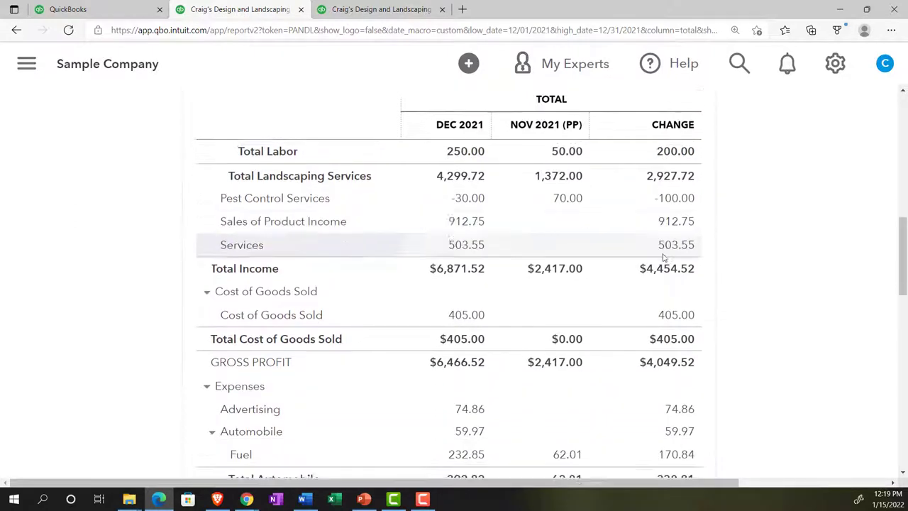
scroll(663, 253, "down", 4)
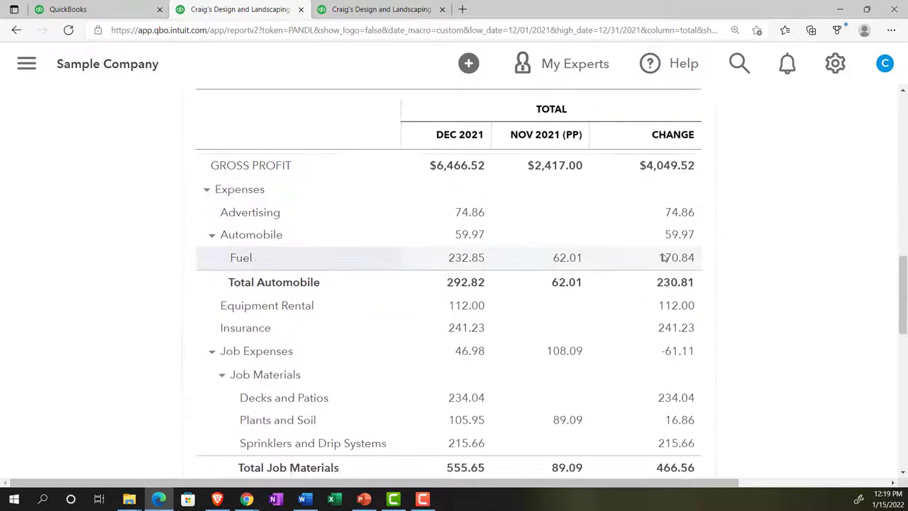
scroll(663, 254, "down", 3)
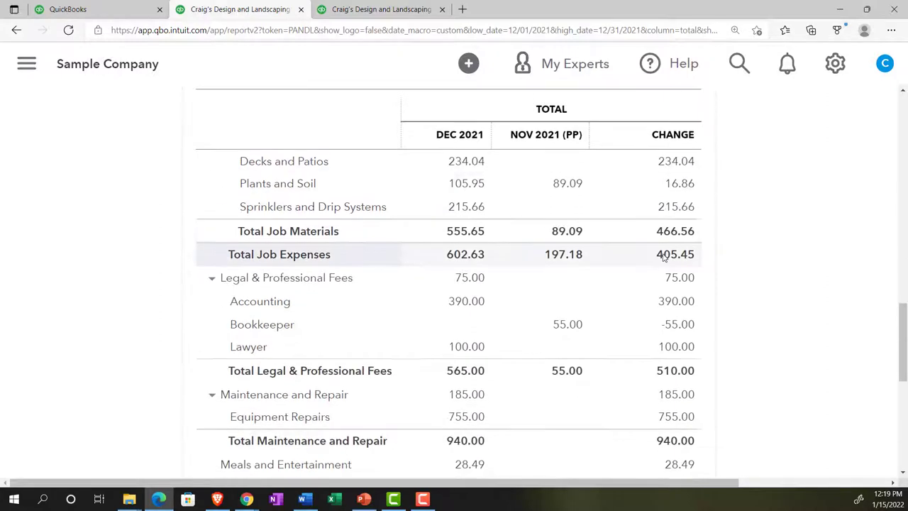
scroll(663, 257, "down", 4)
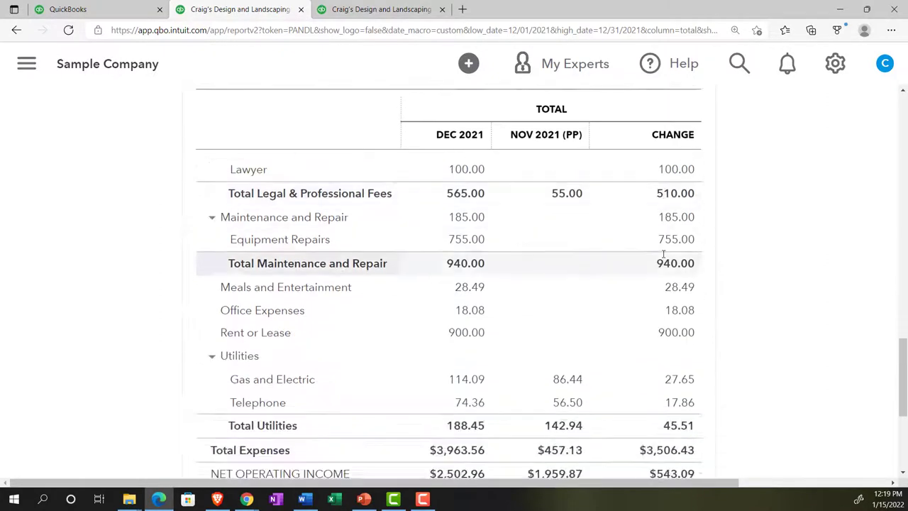
scroll(663, 257, "down", 1)
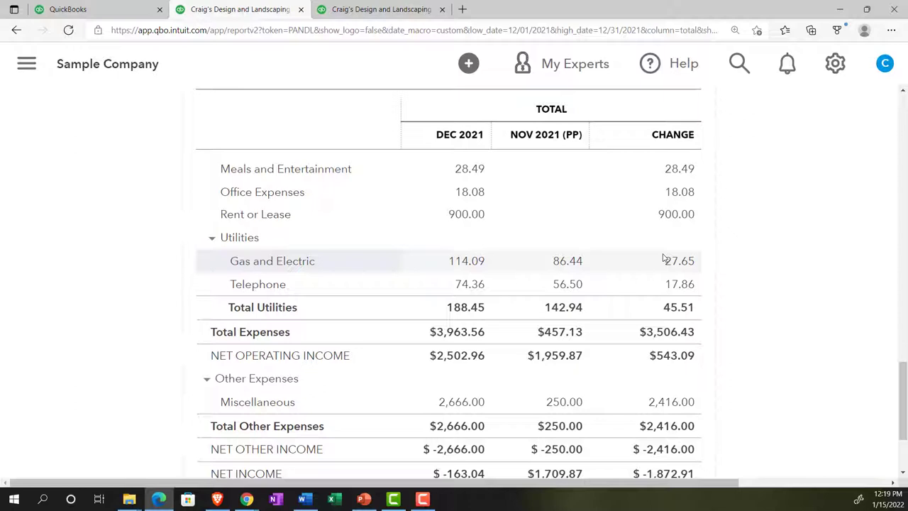
scroll(663, 257, "down", 1)
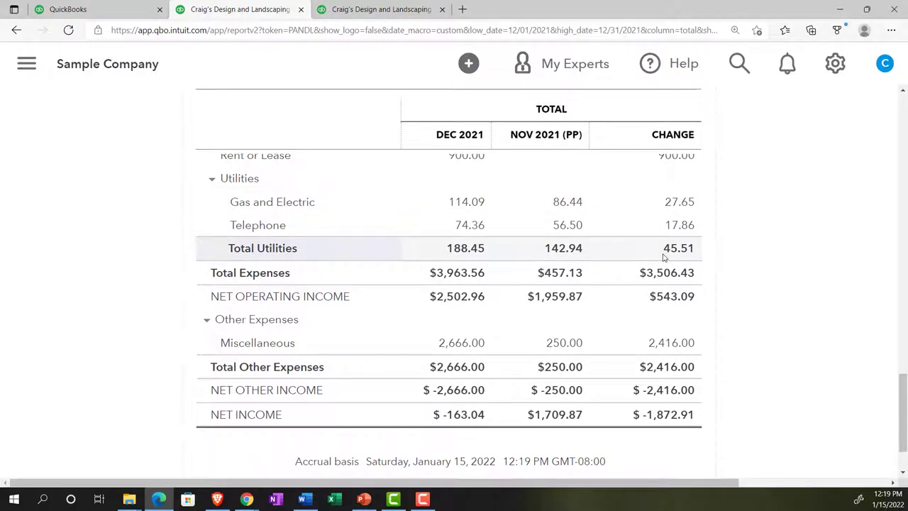
scroll(663, 257, "up", 6)
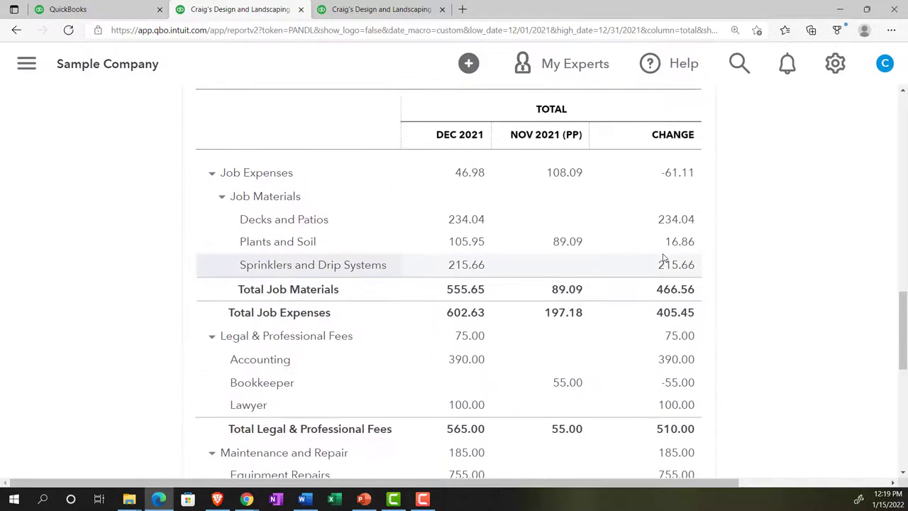
scroll(663, 258, "up", 3)
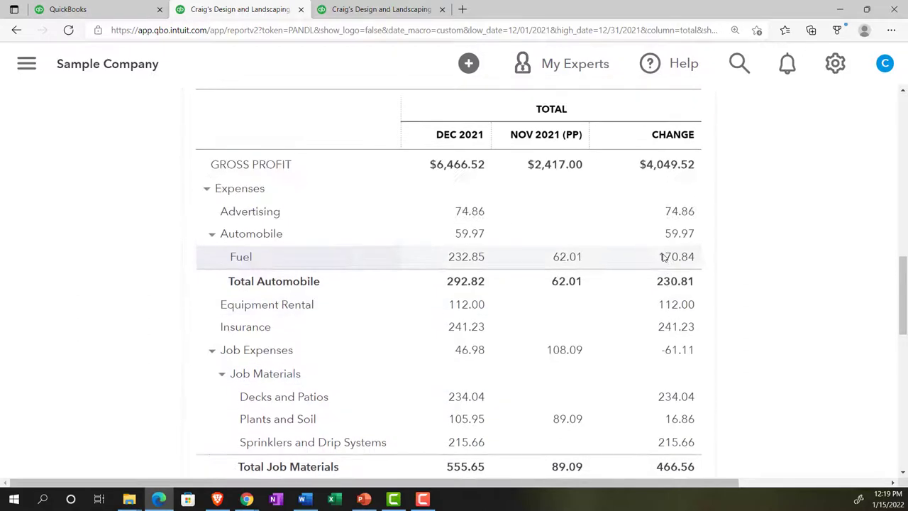
scroll(663, 258, "up", 1)
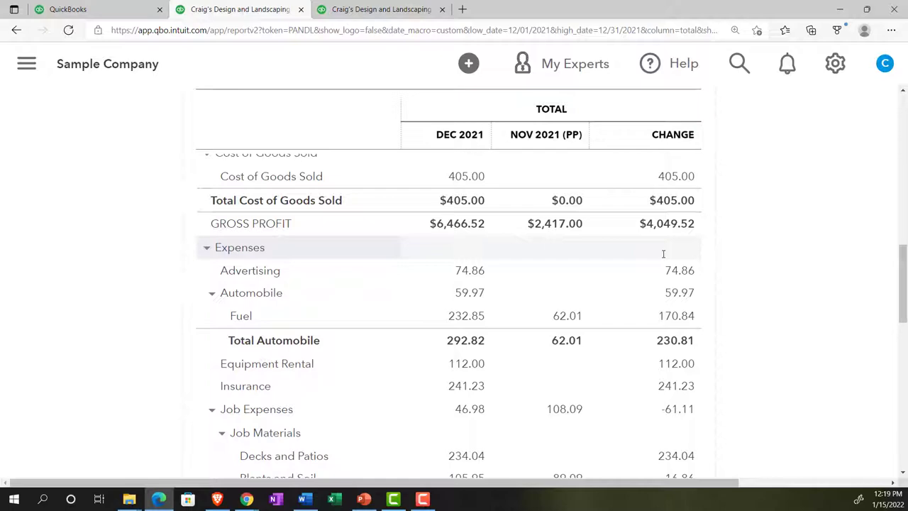
Tick % change under Previous period and rerun the December-vs-November report
scroll(663, 254, "up", 3)
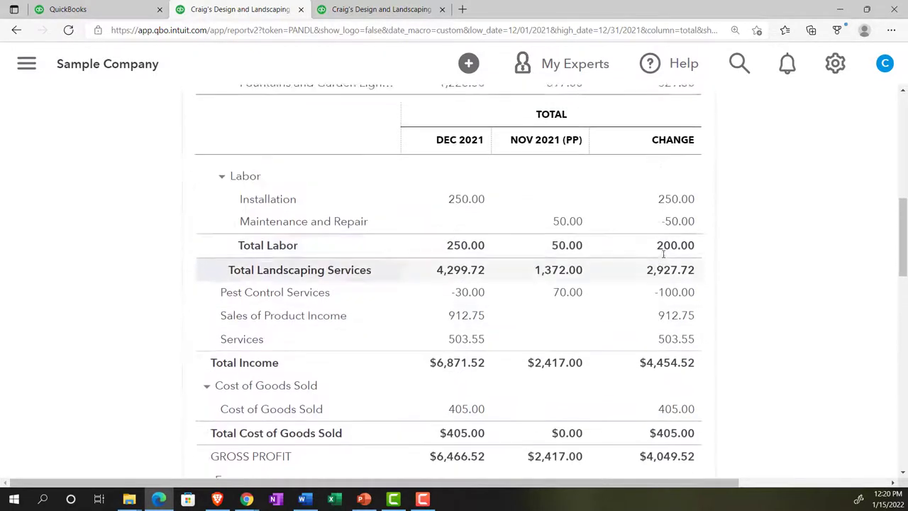
scroll(663, 254, "up", 6)
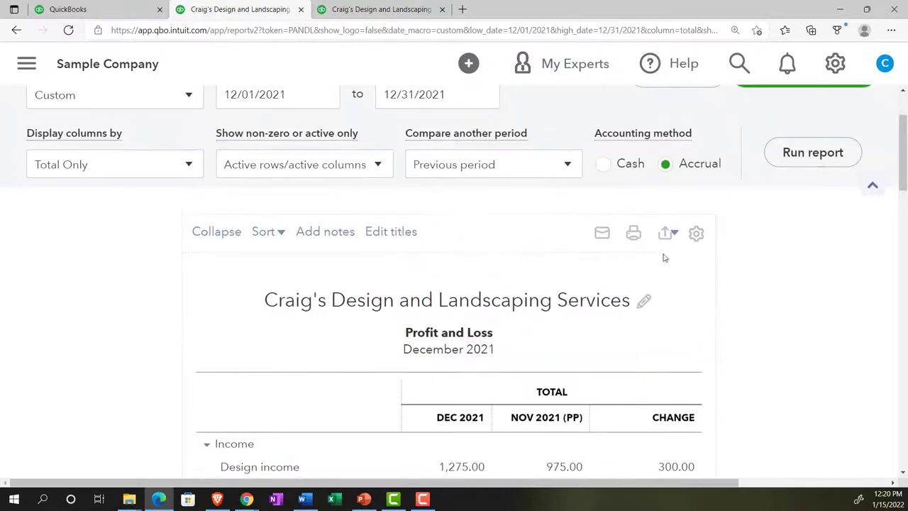
scroll(663, 257, "up", 2)
left_click(567, 270)
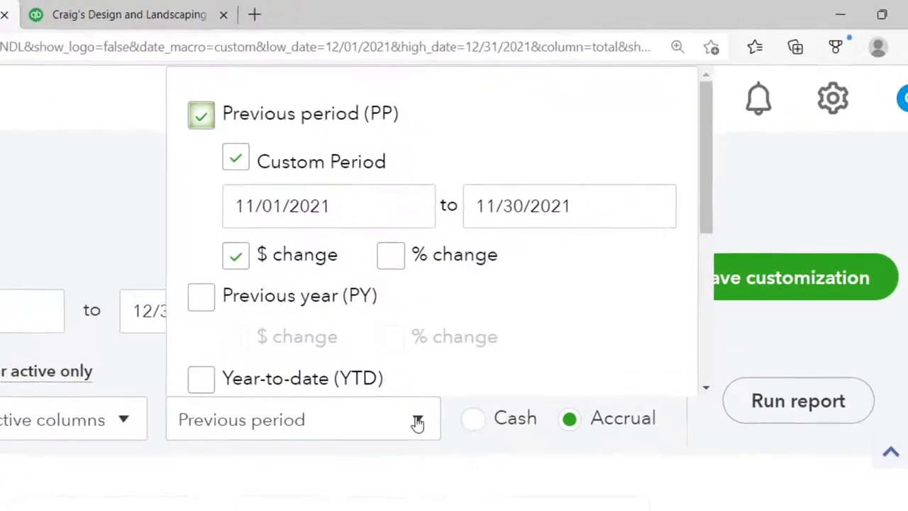
left_click(390, 259)
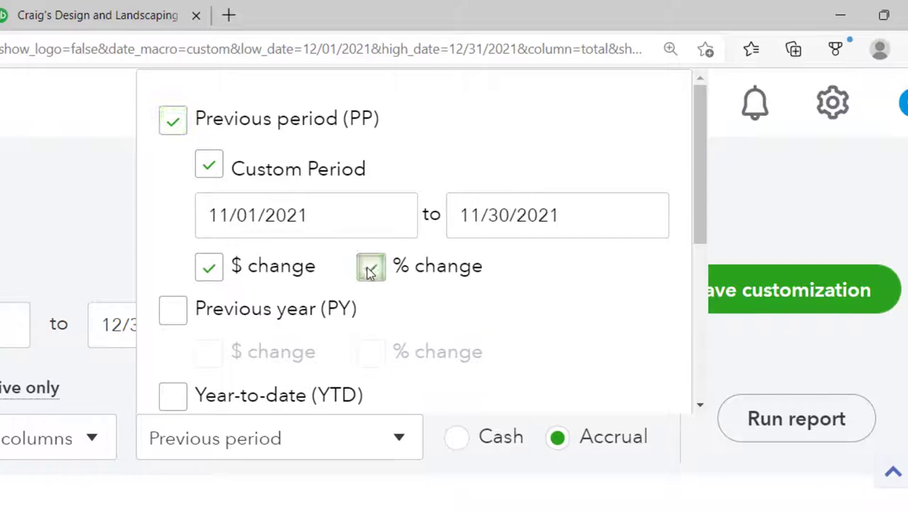
left_click(802, 417)
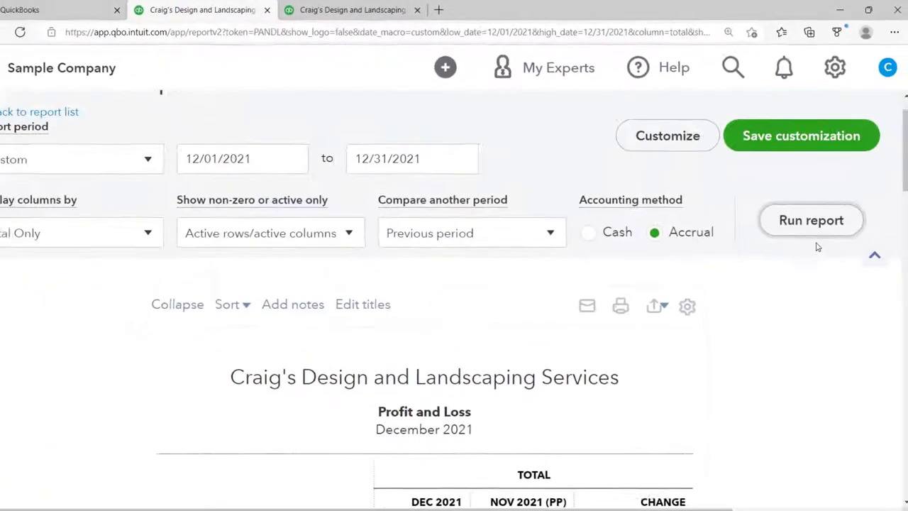
scroll(794, 252, "down", 3)
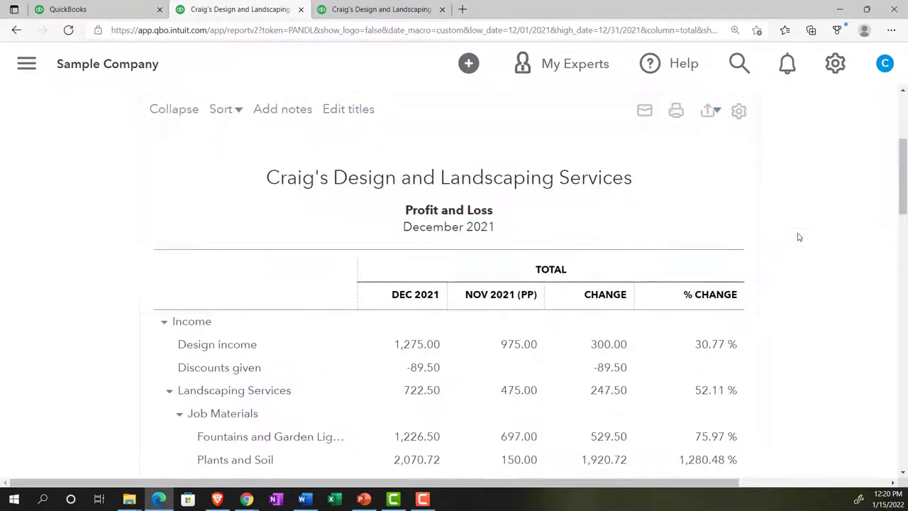
scroll(799, 236, "down", 1)
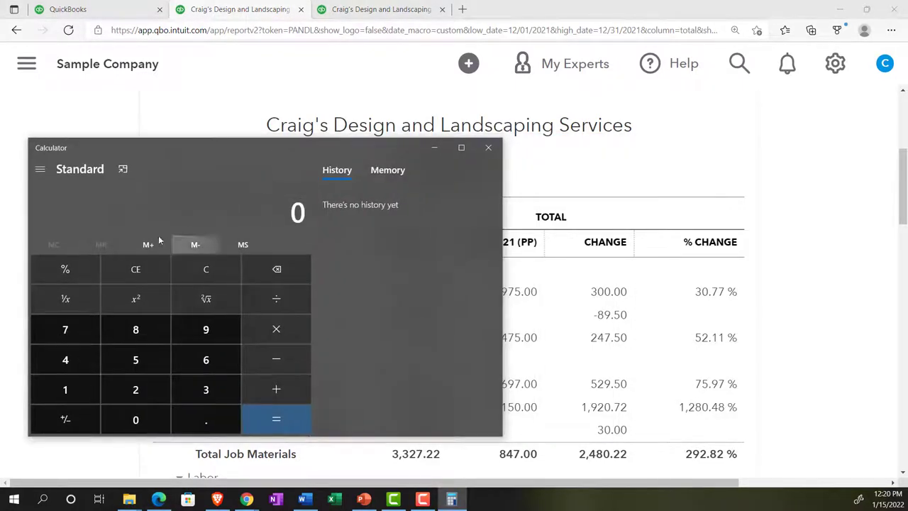
Keep Calculator on top and position it beside the report figures
left_click(126, 176)
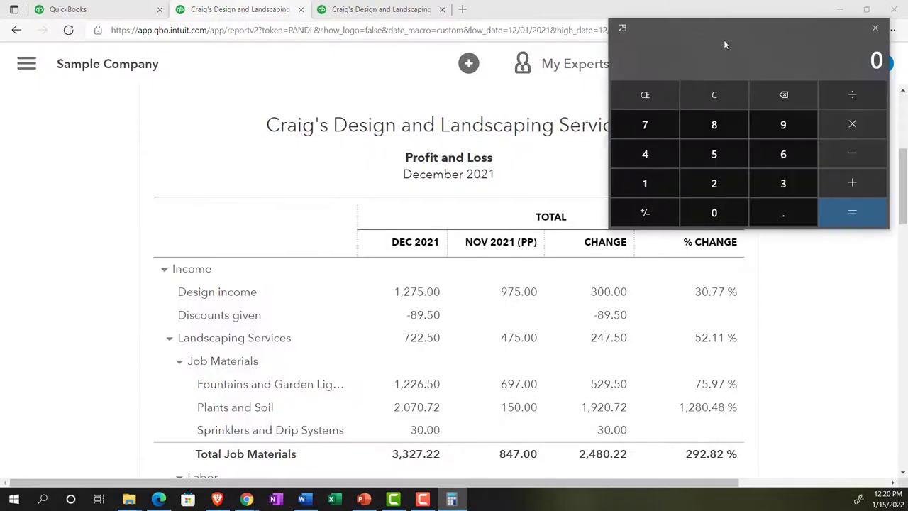
left_click_drag(723, 40, 575, 291)
scroll(501, 220, "down", 1)
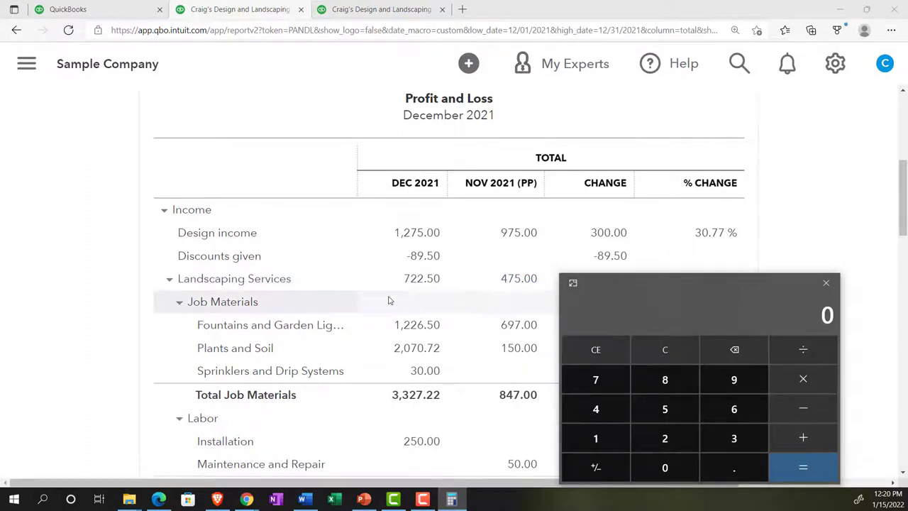
Compute (1275 − 975) ÷ 975 × 100, giving 30.77 for Design income
type("1275")
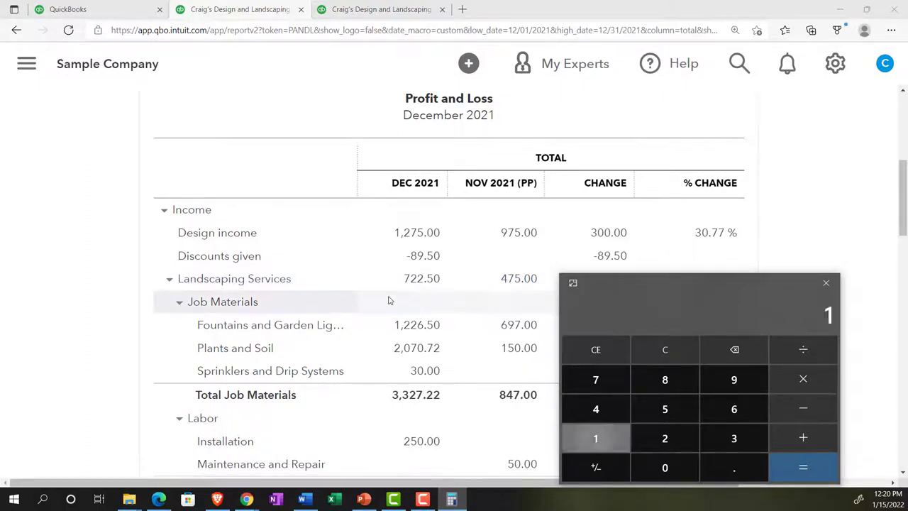
key("minus")
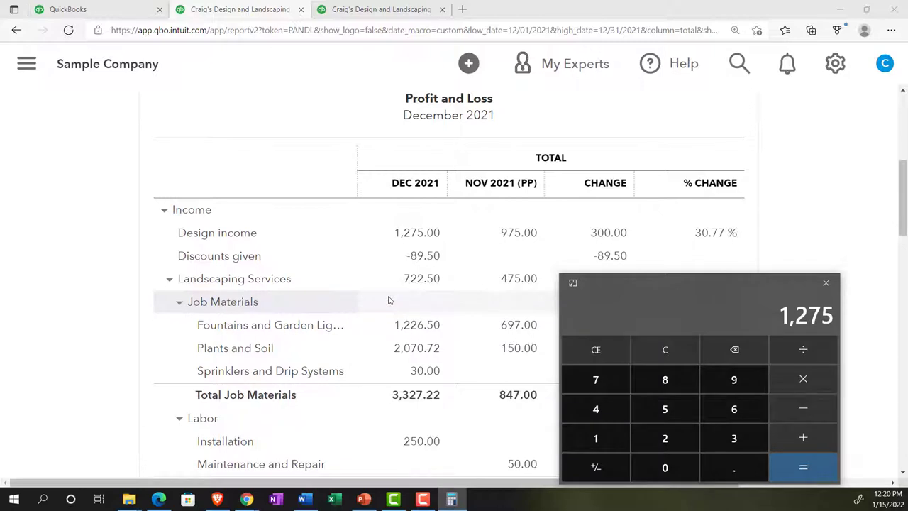
type("975")
key("Return")
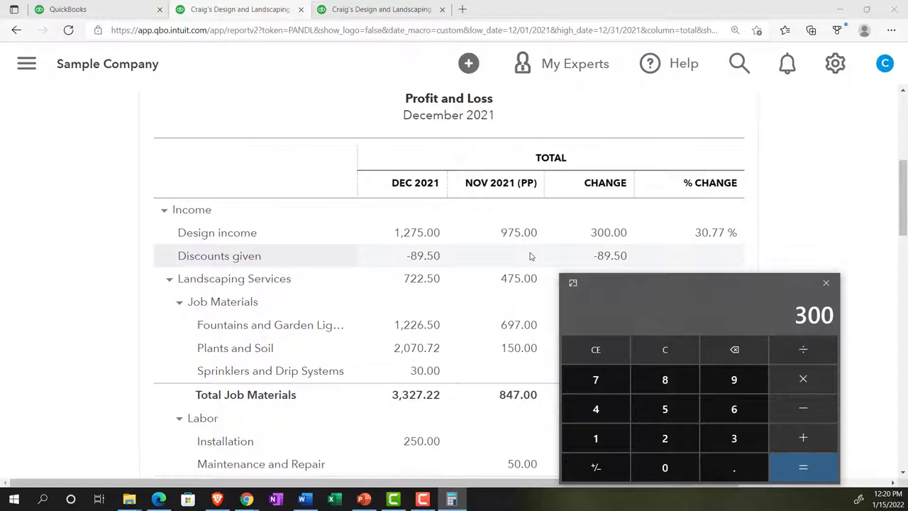
type("/975")
key("Return")
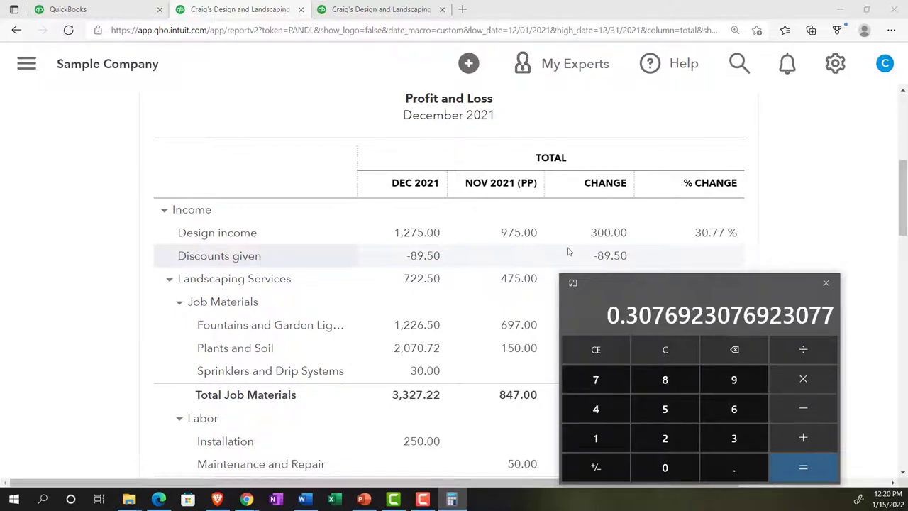
type("*1")
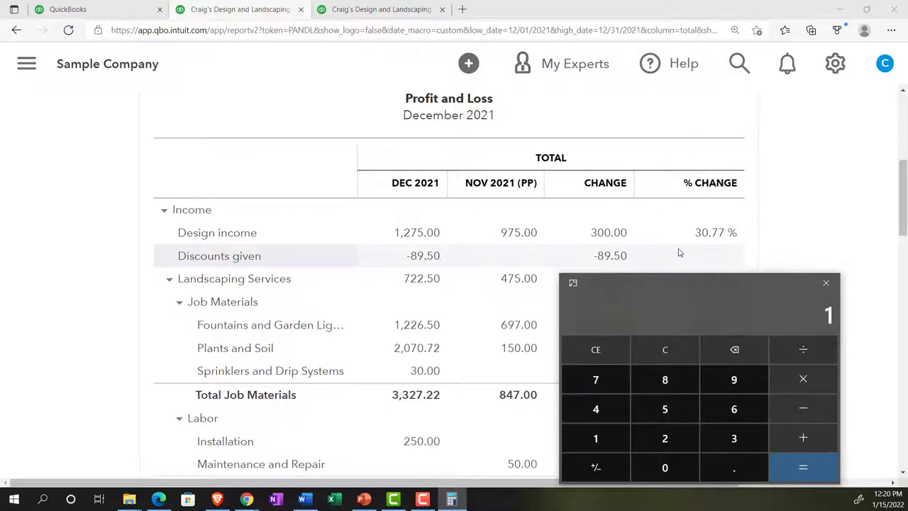
type("00")
key("Return")
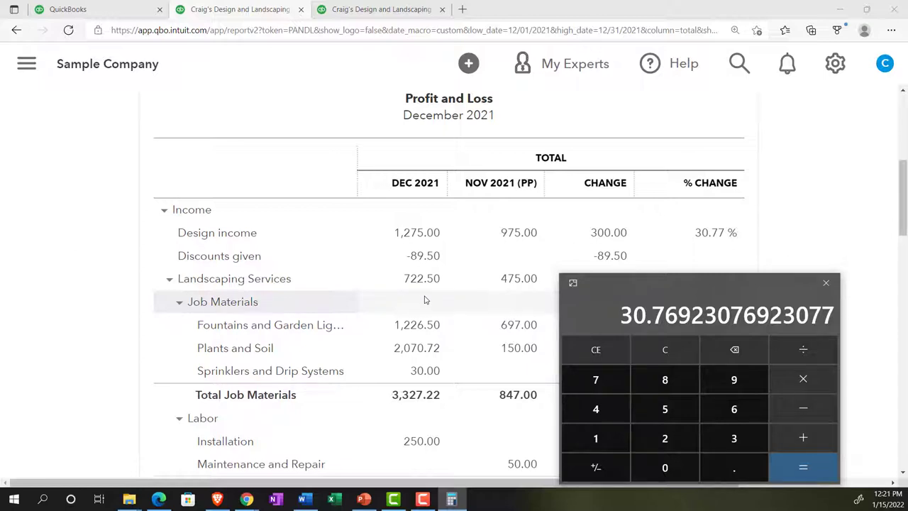
scroll(424, 300, "down", 3)
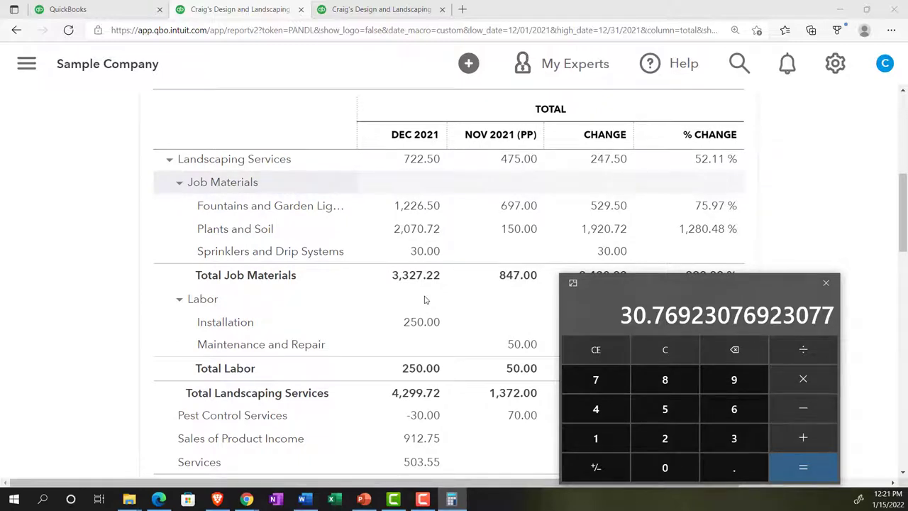
scroll(424, 300, "down", 2)
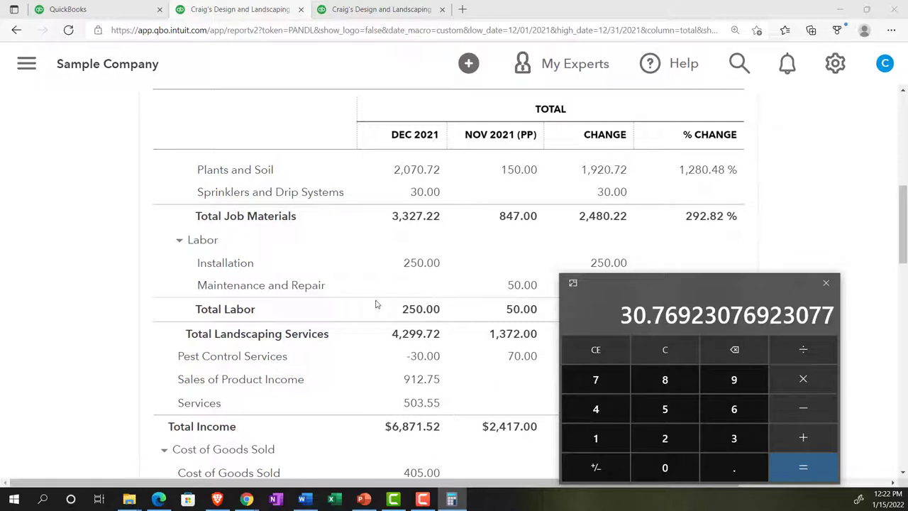
scroll(374, 303, "down", 1)
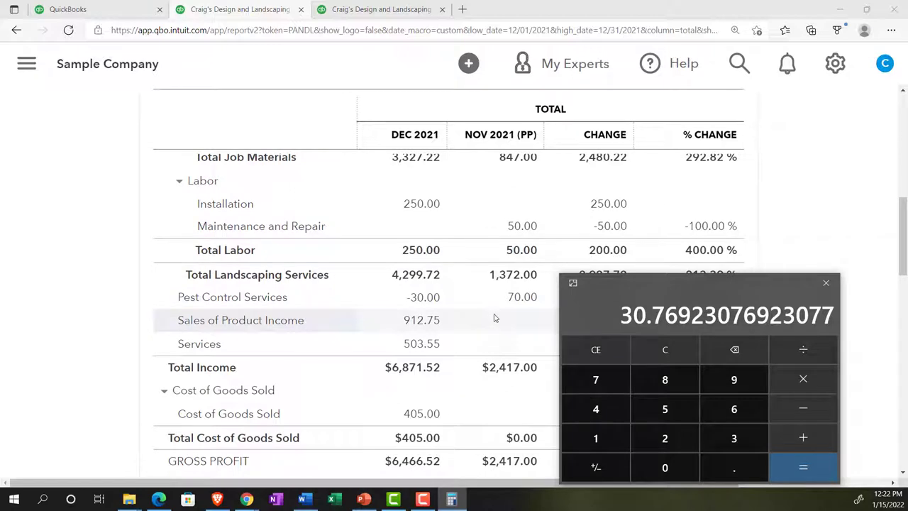
Clear Calculator, work out 250 − 50 for Total Labor's 400% change, then move Calculator aside
left_click(653, 339)
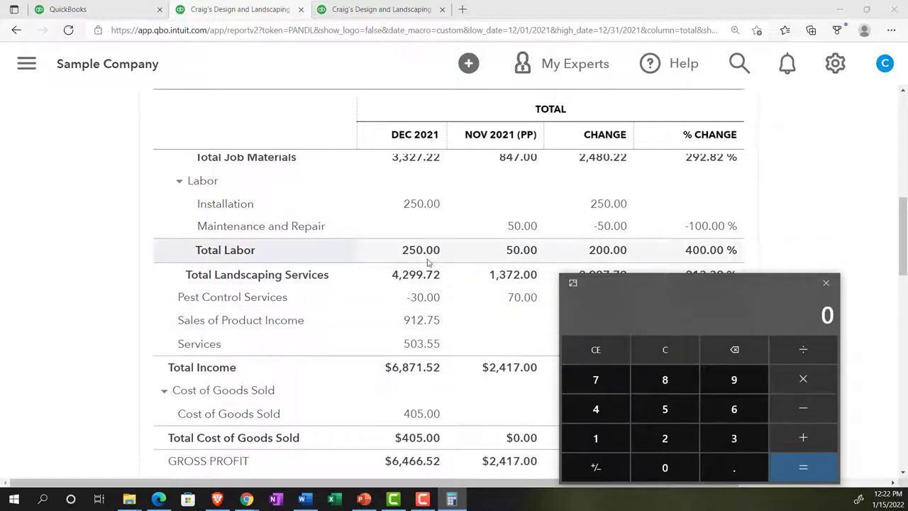
type("25")
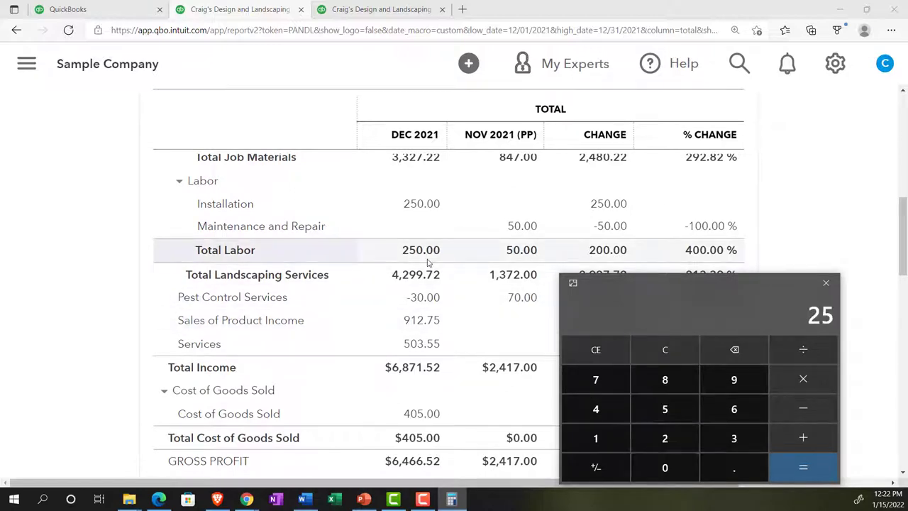
type("0-50")
key("Return")
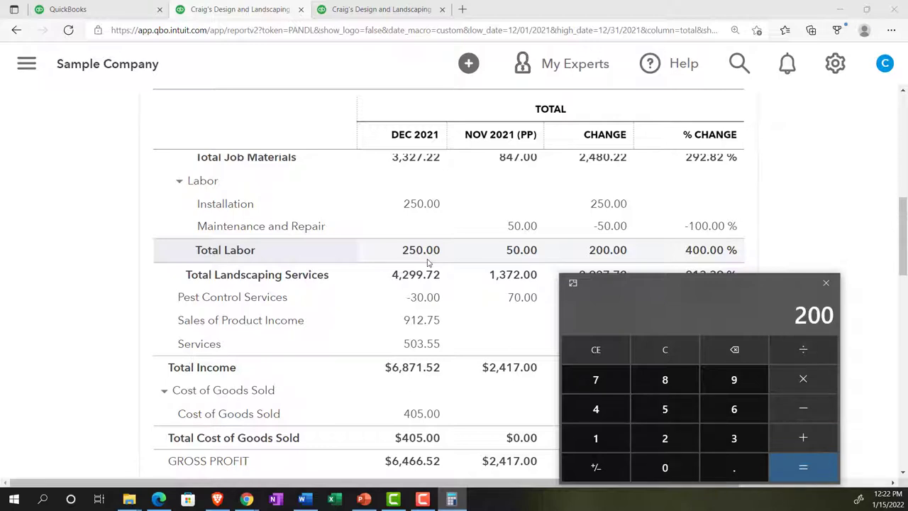
type("5")
key("BackSpace")
type("400")
left_click_drag(648, 285, 907, 255)
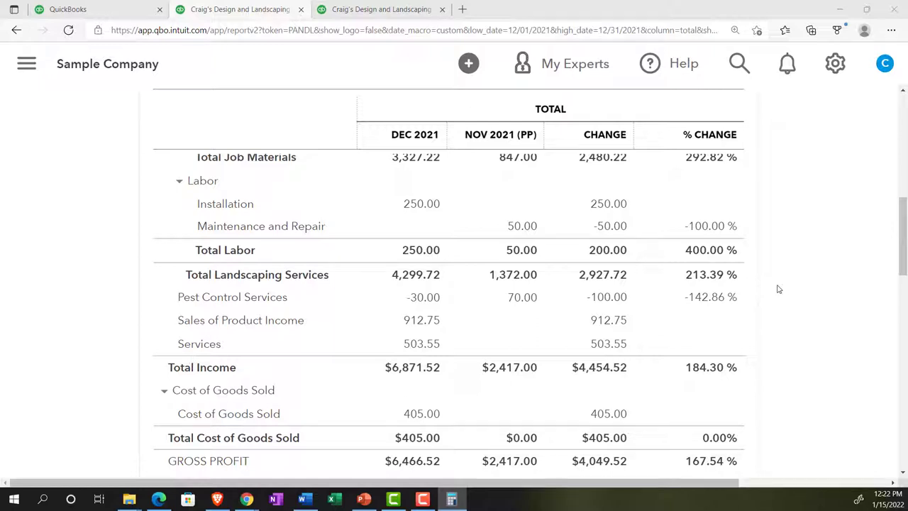
Scroll through the comparison's expense rows down to Net Income, then back up
scroll(777, 289, "down", 2)
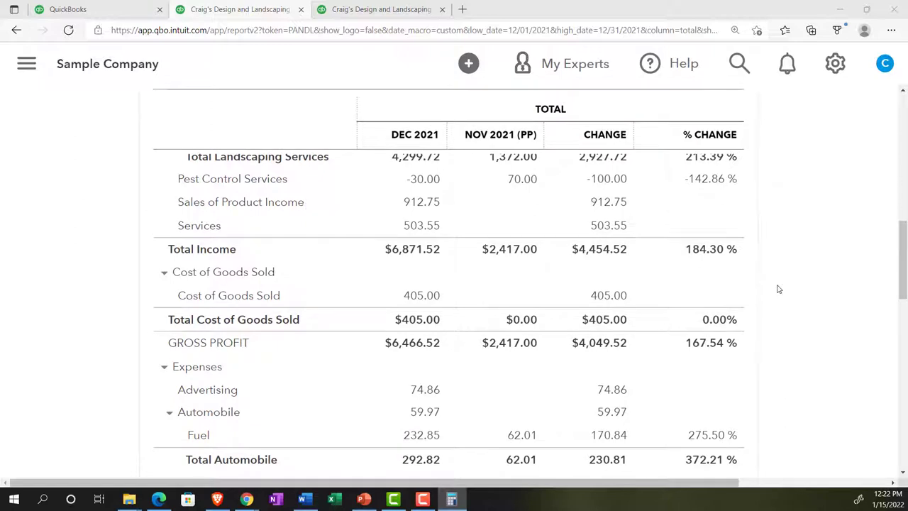
scroll(778, 289, "down", 1)
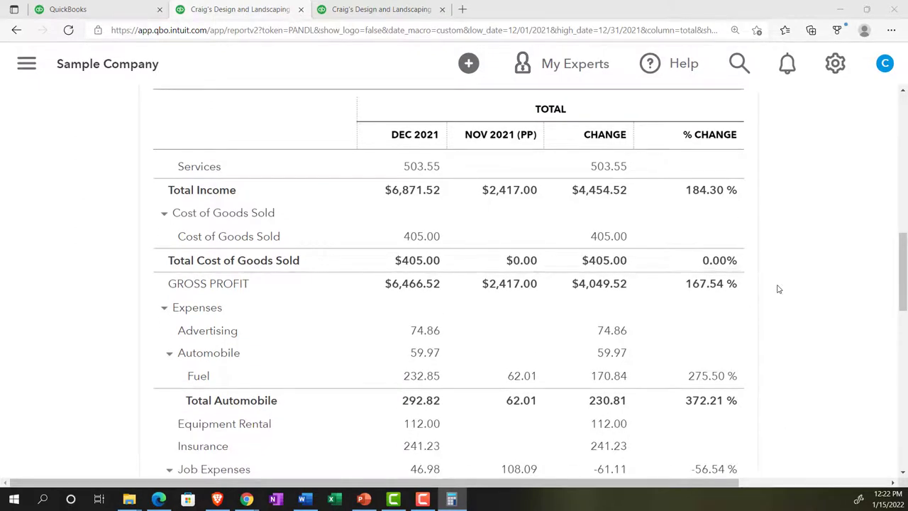
scroll(778, 288, "down", 1)
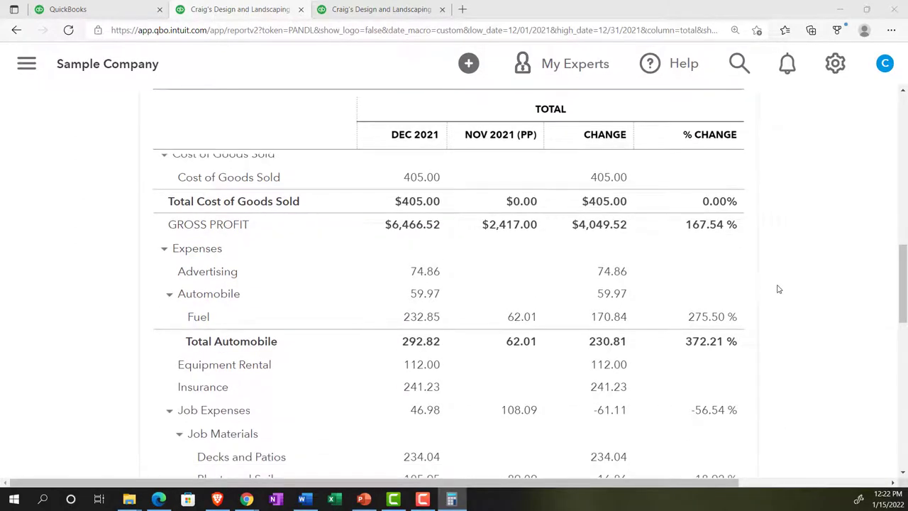
scroll(778, 288, "down", 1)
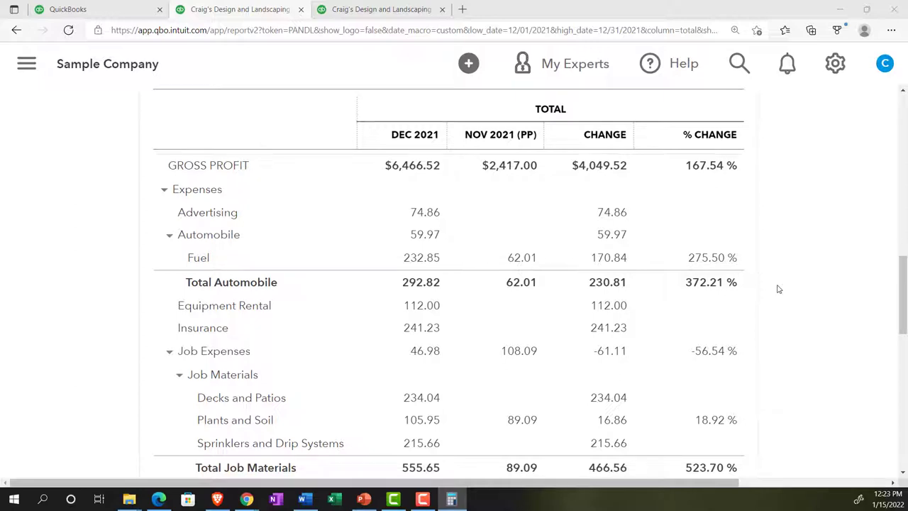
scroll(778, 289, "down", 1)
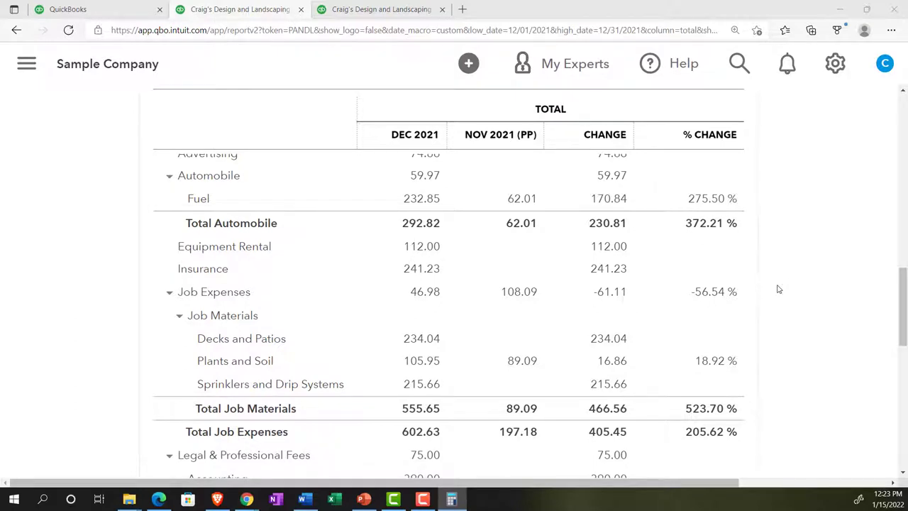
scroll(778, 288, "down", 1)
scroll(778, 288, "down", 1)
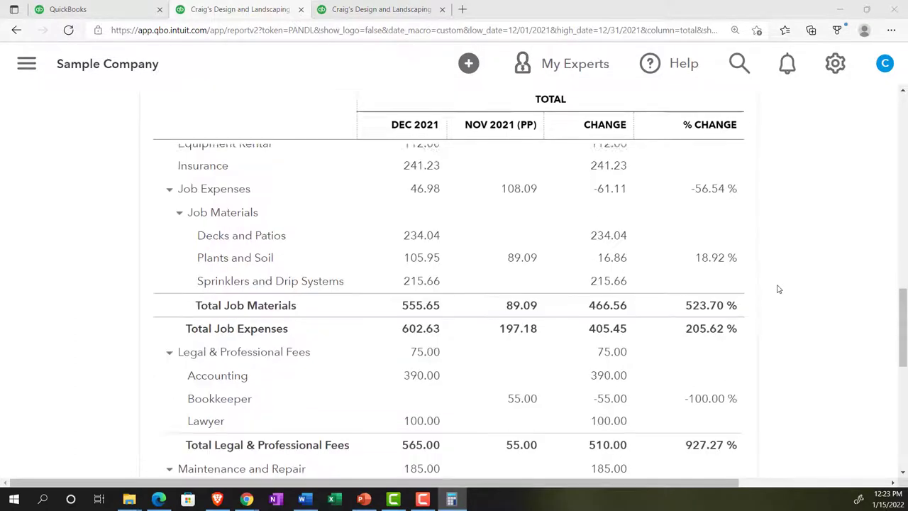
scroll(778, 289, "down", 1)
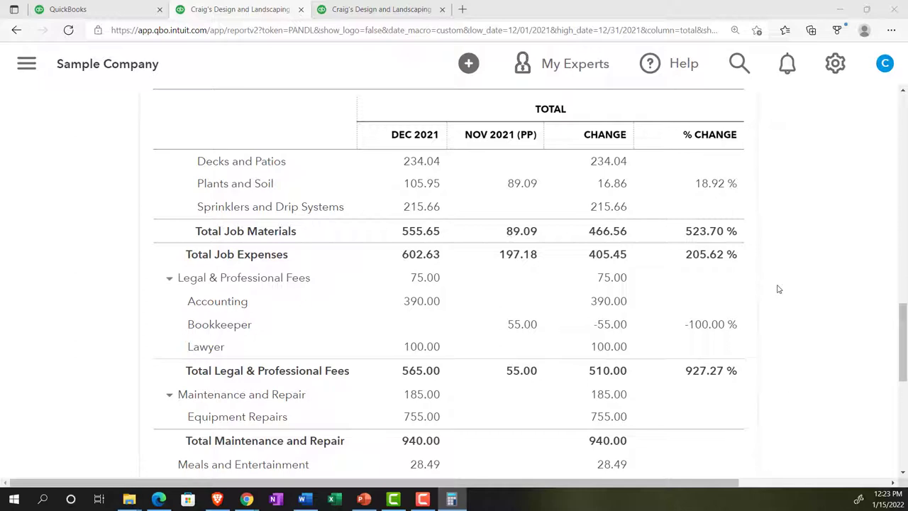
scroll(778, 289, "down", 3)
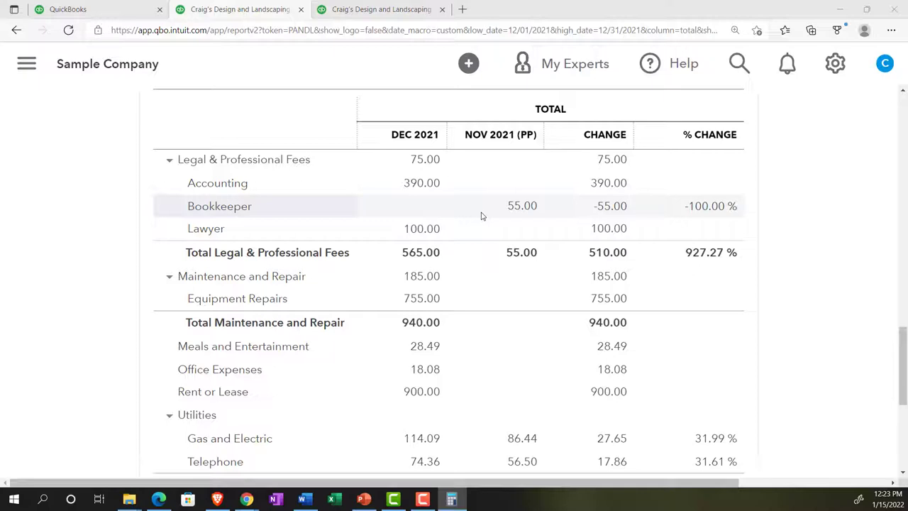
scroll(724, 312, "down", 2)
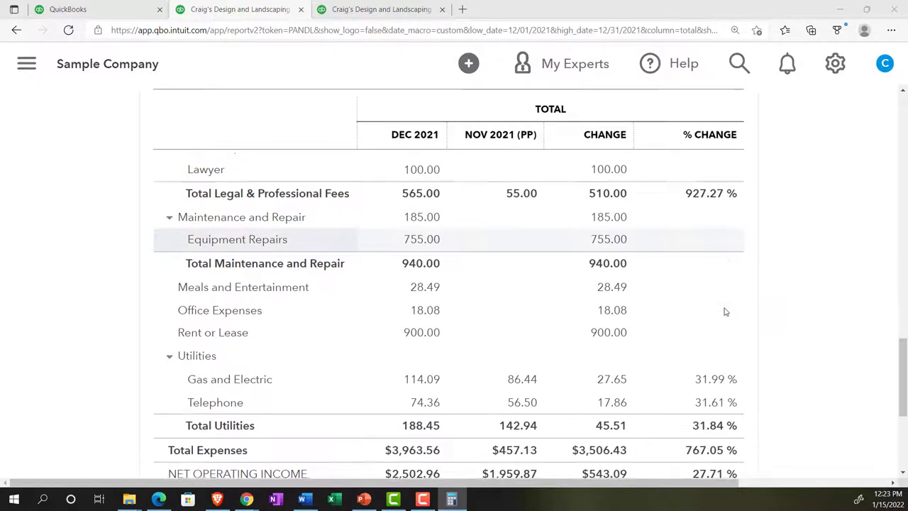
scroll(725, 312, "down", 1)
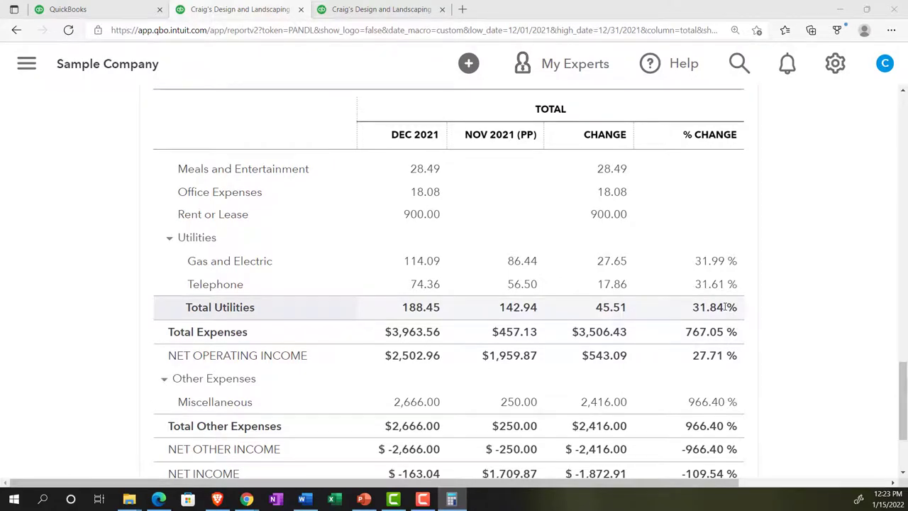
scroll(725, 307, "up", 20)
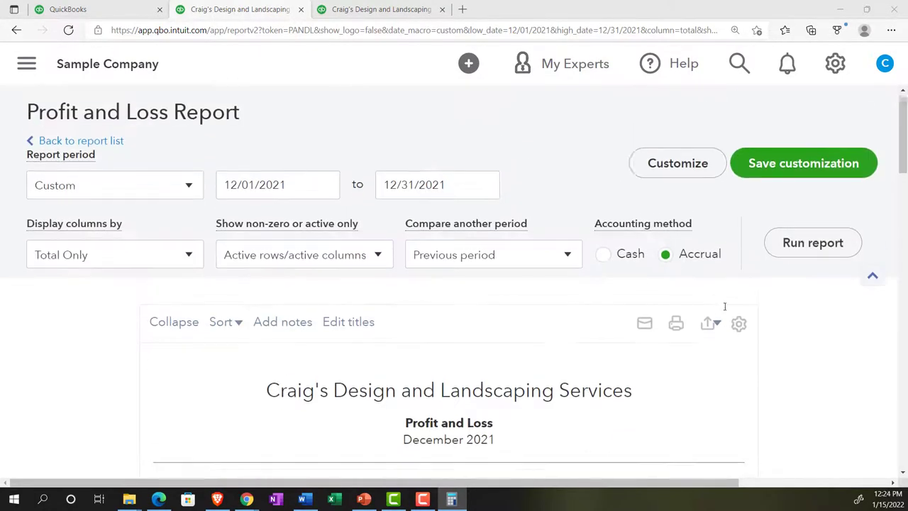
scroll(725, 307, "down", 6)
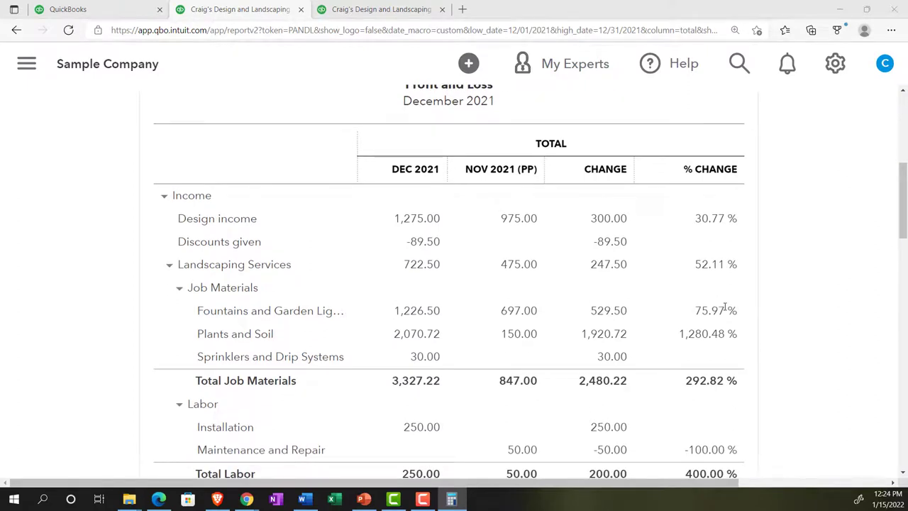
scroll(725, 306, "down", 2)
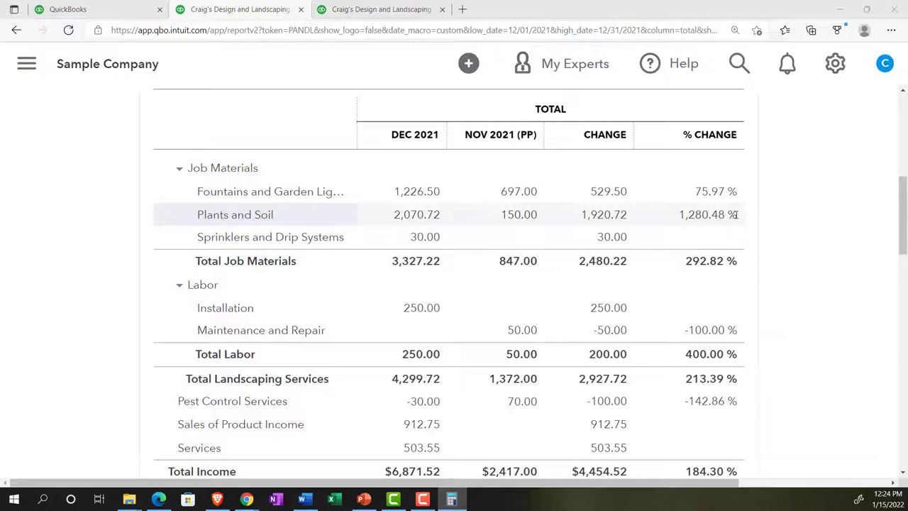
scroll(738, 234, "down", 1)
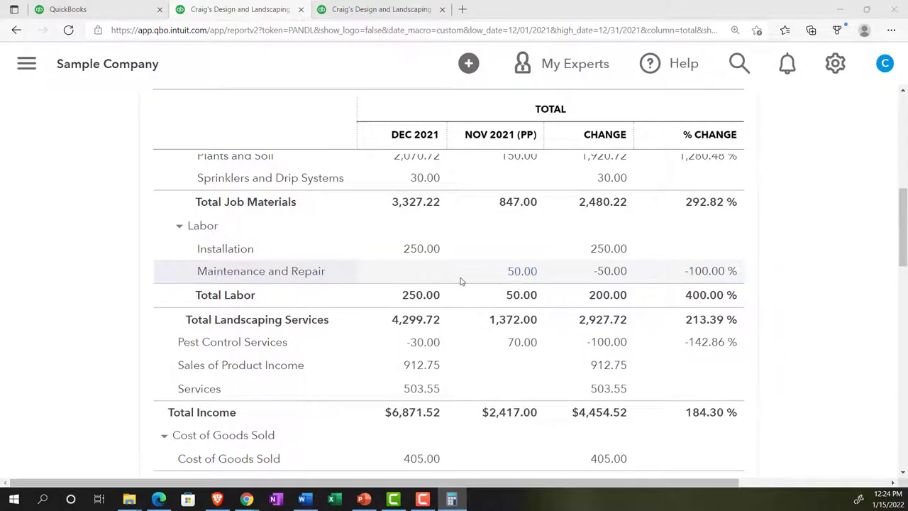
scroll(455, 280, "down", 1)
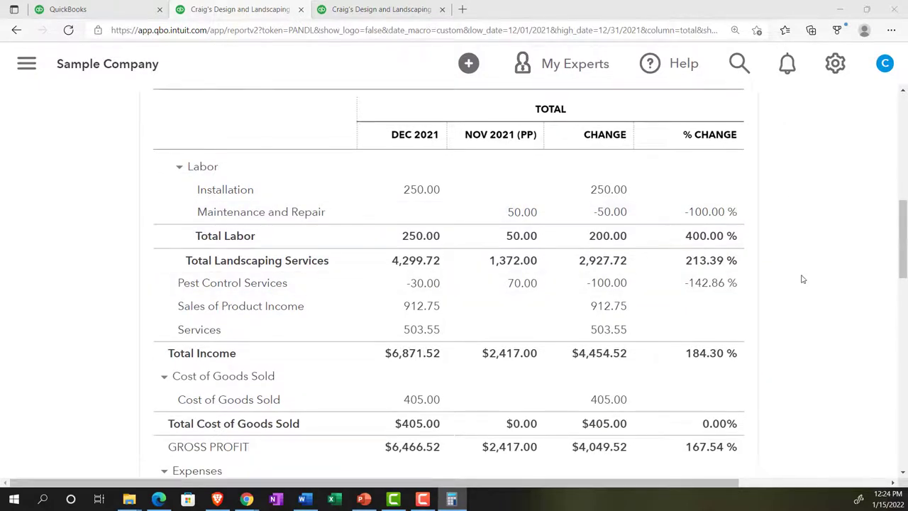
scroll(802, 279, "down", 1)
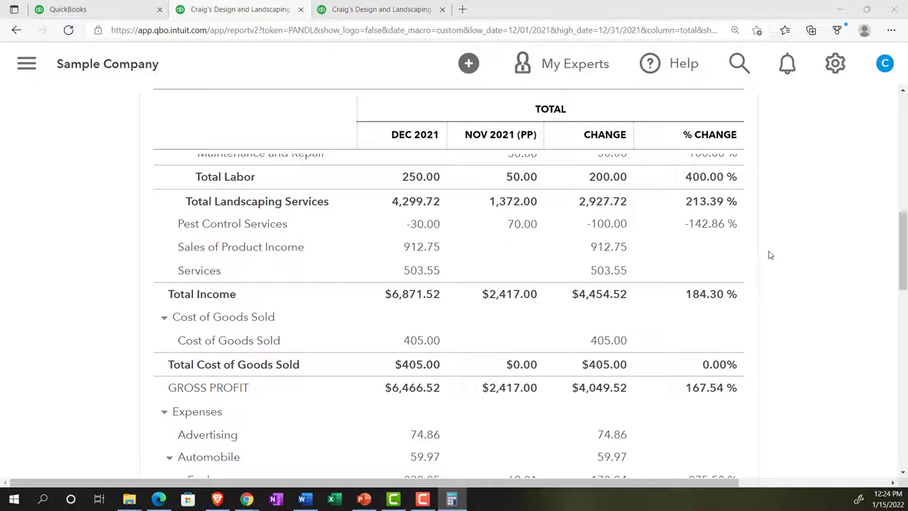
scroll(758, 304, "up", 10)
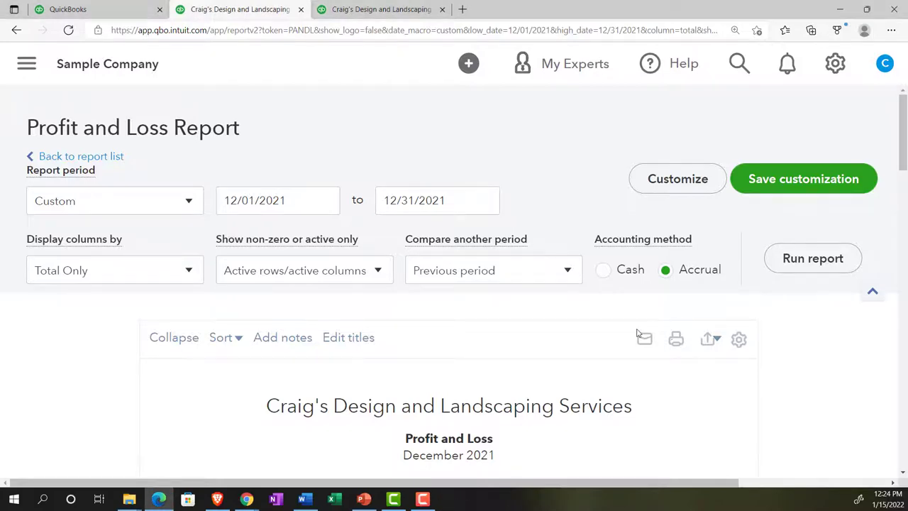
In Customize, show amounts without cents and negatives as (100) in red
left_click(696, 181)
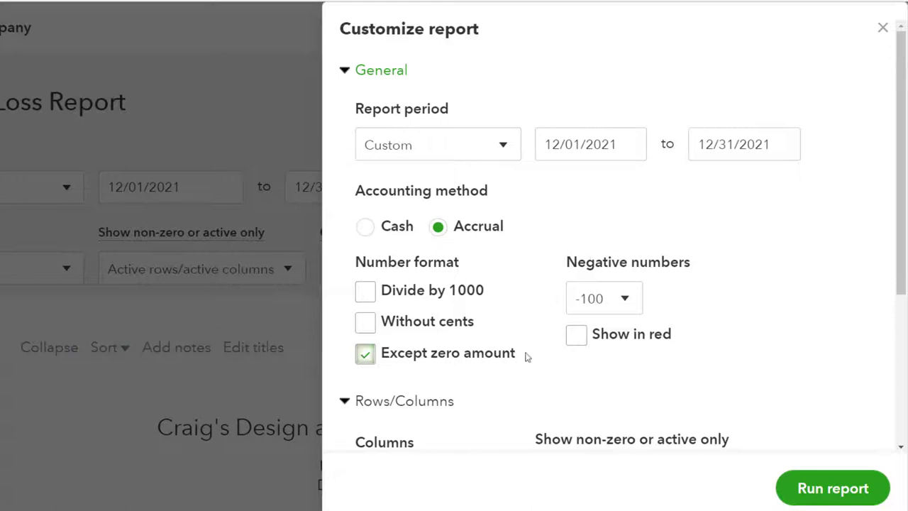
left_click(366, 323)
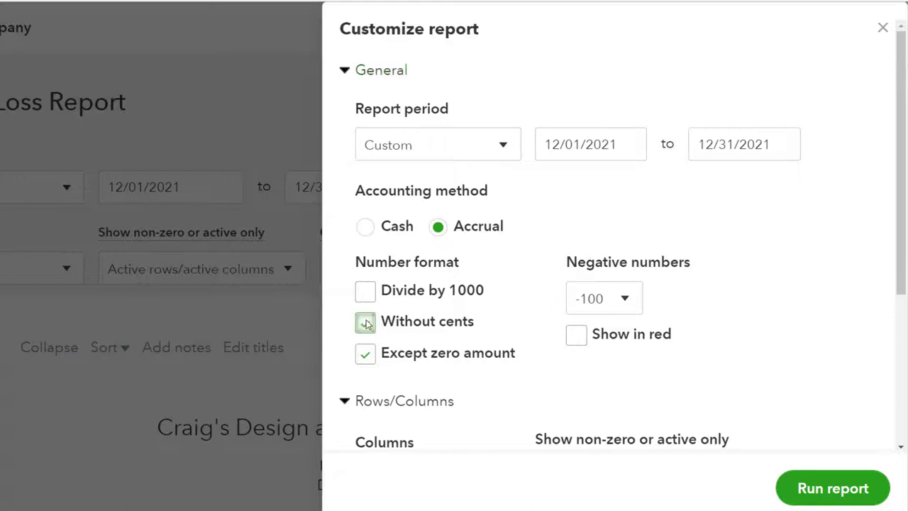
left_click(625, 303)
left_click(602, 370)
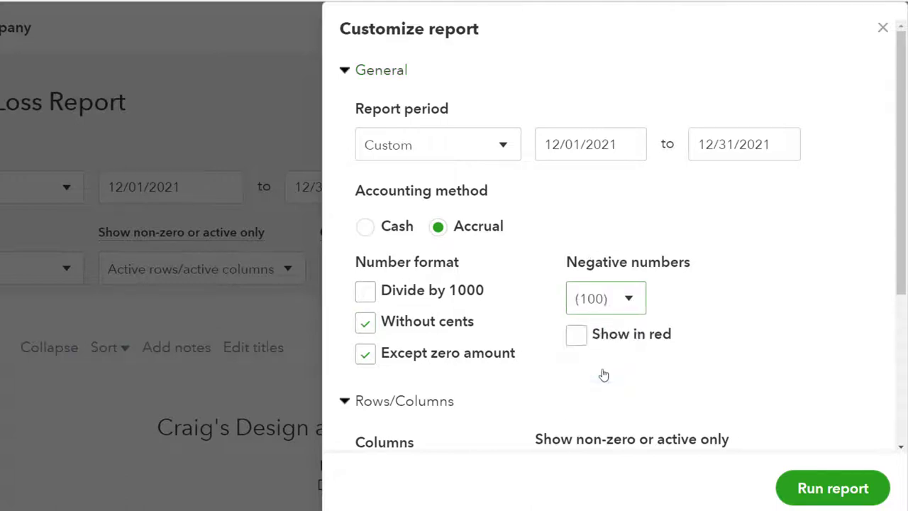
left_click(577, 336)
Rename the report title to 'Comparative Income Statement'
scroll(580, 339, "down", 4)
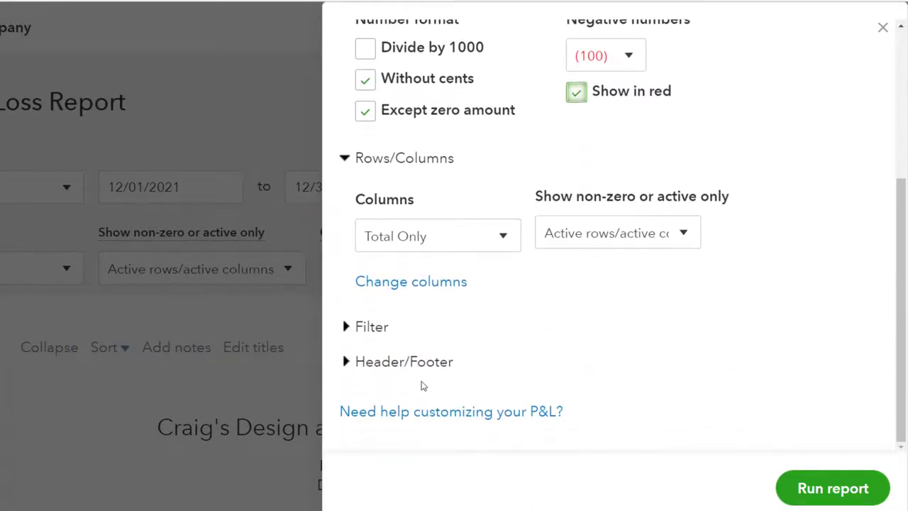
left_click(347, 363)
scroll(389, 351, "down", 2)
scroll(388, 351, "down", 1)
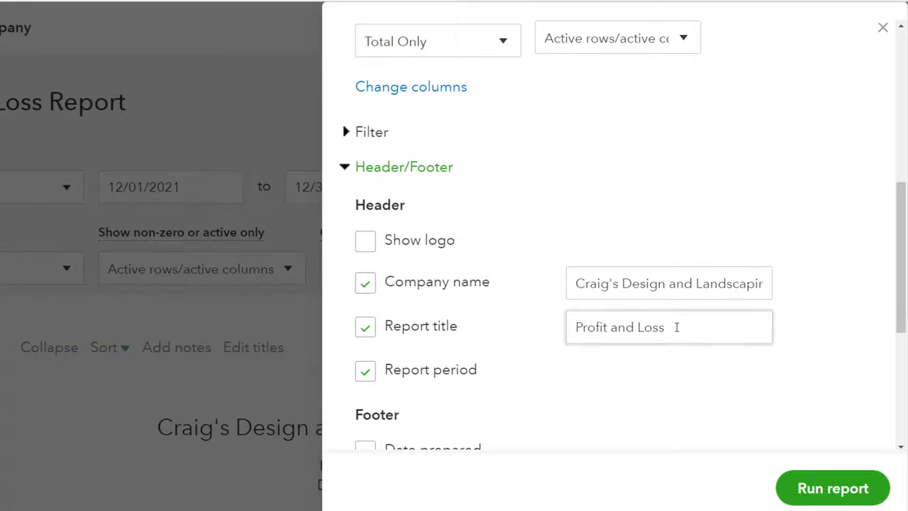
left_click_drag(678, 327, 549, 327)
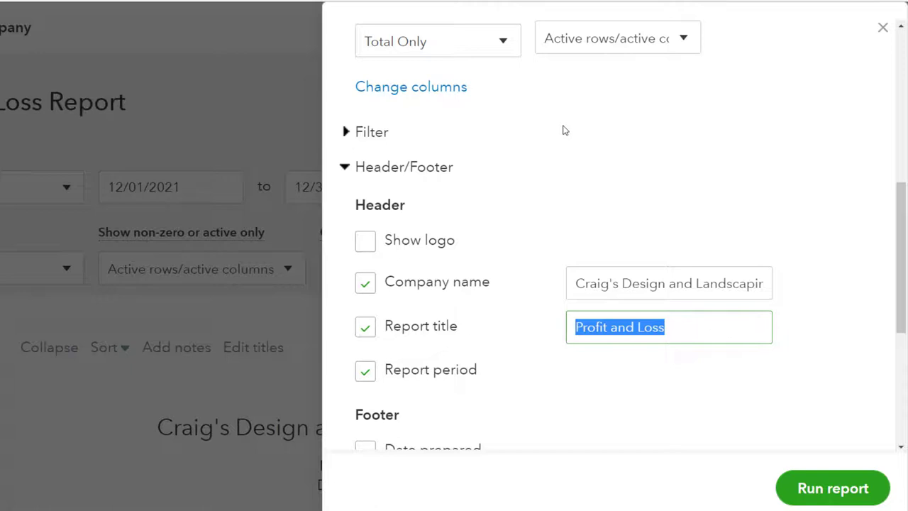
type("Compa")
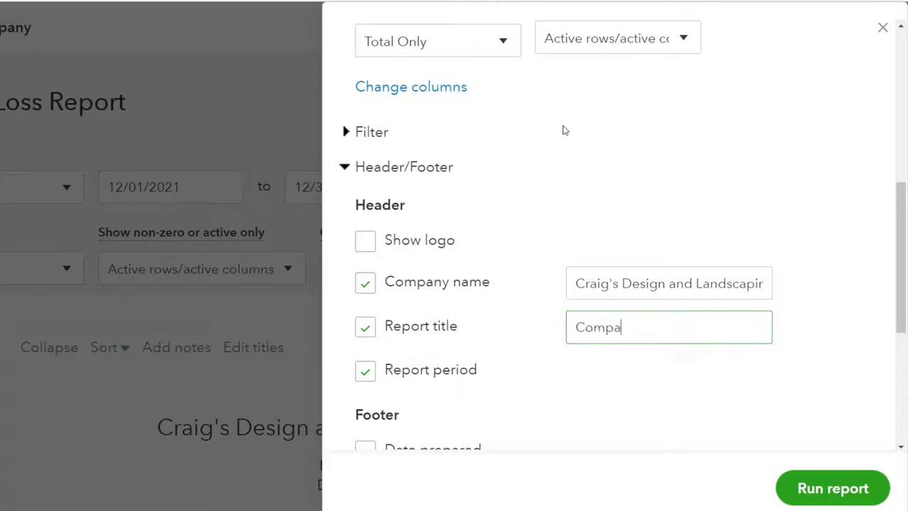
type("rative Pr")
key("BackSpace")
type("IUn")
type("ncome Stat")
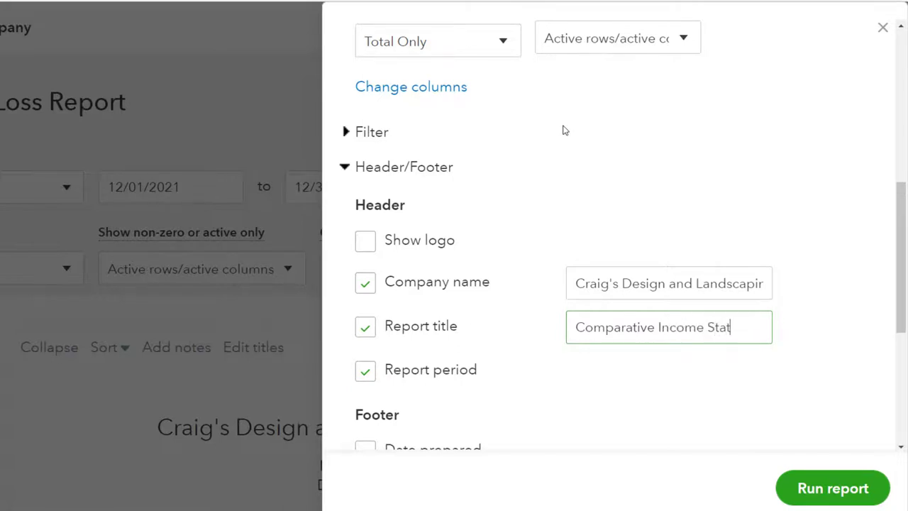
type("ement")
key("Tab")
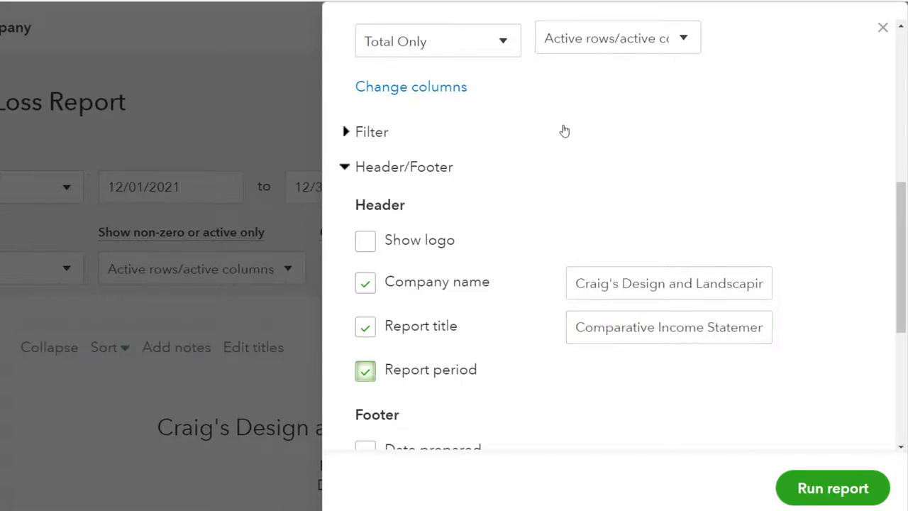
Remove date prepared, time prepared and report basis from the footer, and rerun the report
scroll(563, 130, "down", 3)
left_click(366, 257)
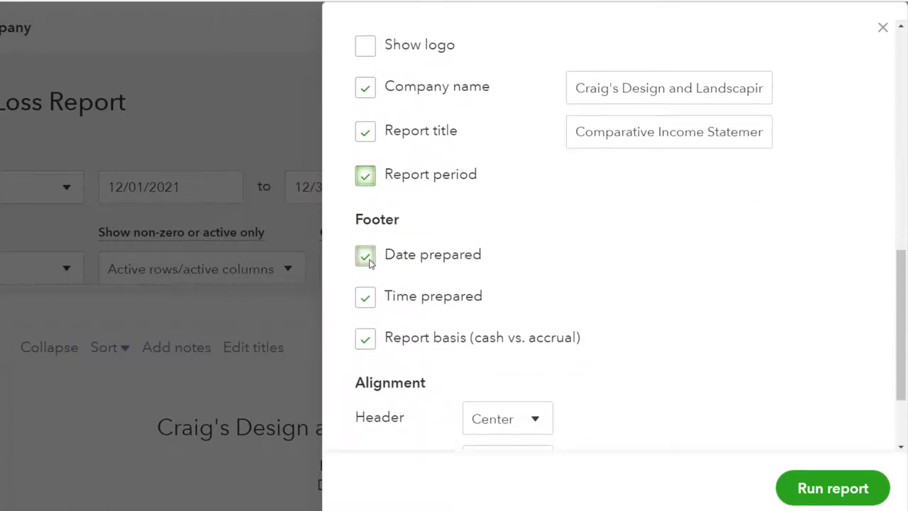
left_click(365, 296)
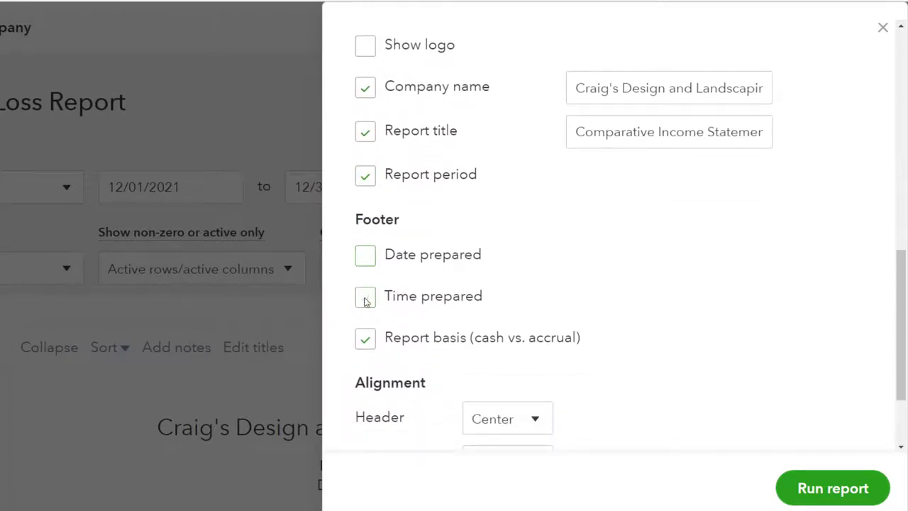
left_click(366, 339)
scroll(561, 300, "down", 1)
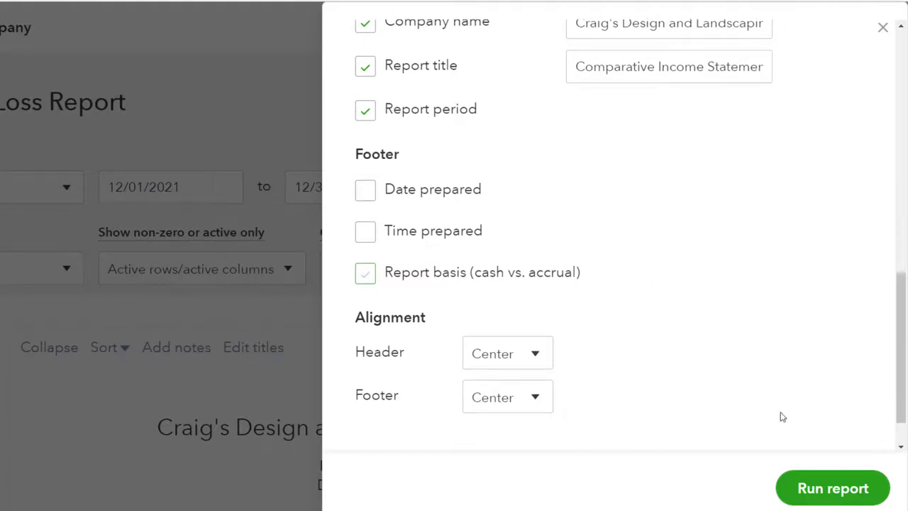
left_click(804, 489)
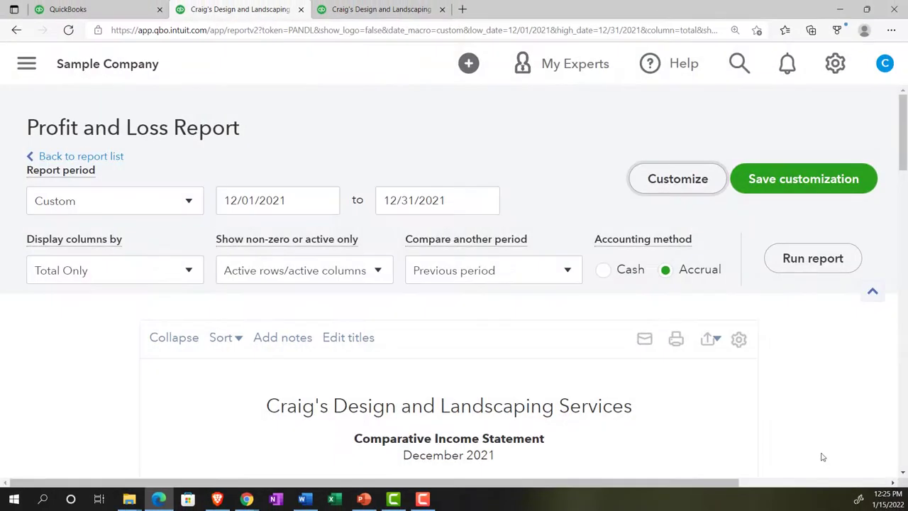
scroll(788, 418, "down", 3)
scroll(737, 369, "down", 1)
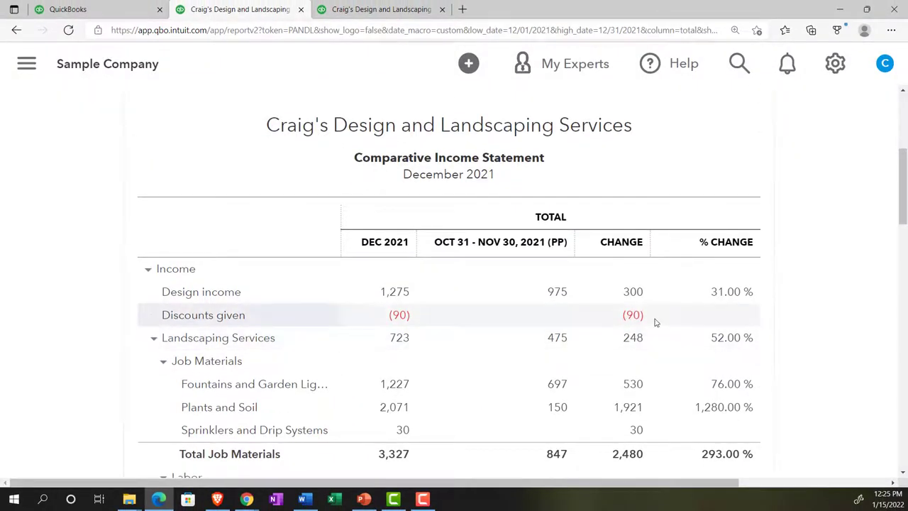
scroll(647, 317, "down", 4)
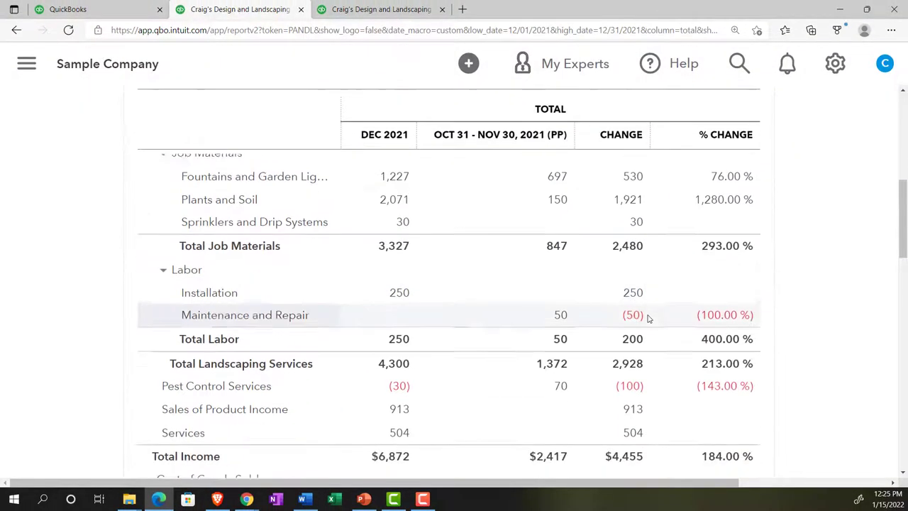
scroll(744, 291, "down", 3)
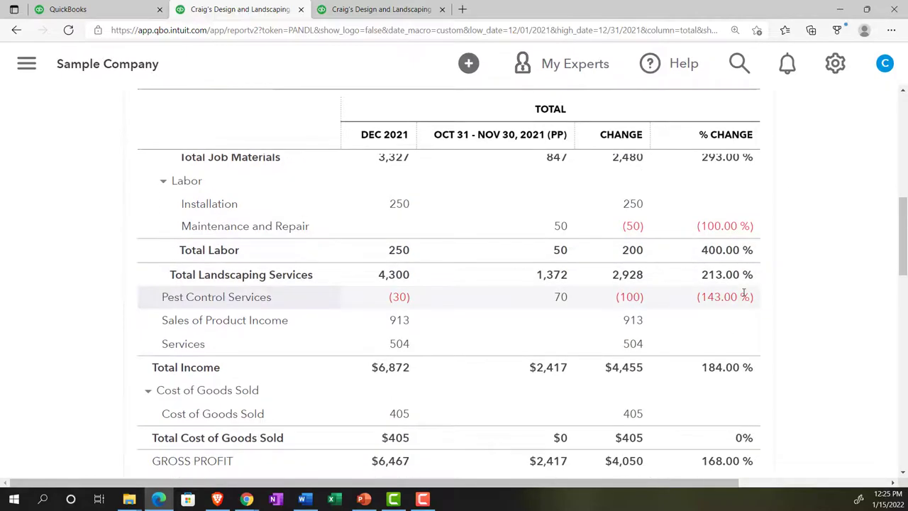
scroll(743, 295, "down", 6)
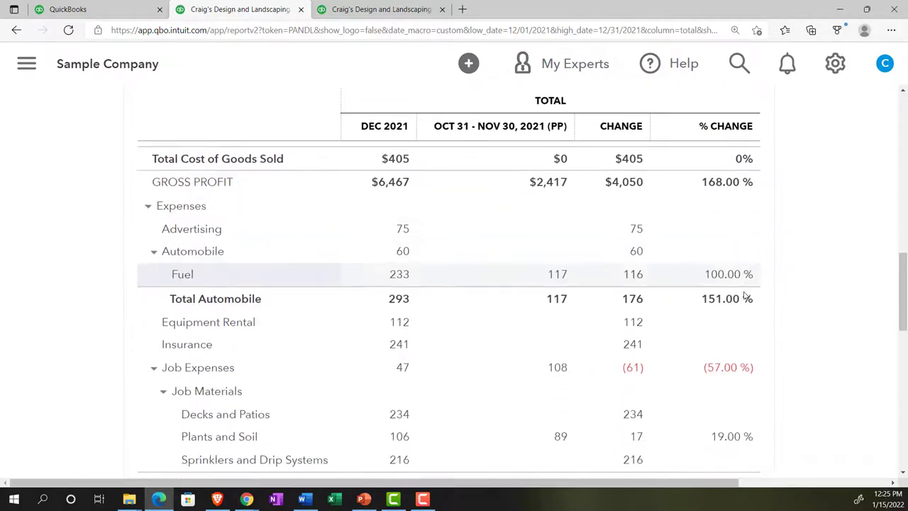
scroll(744, 294, "down", 7)
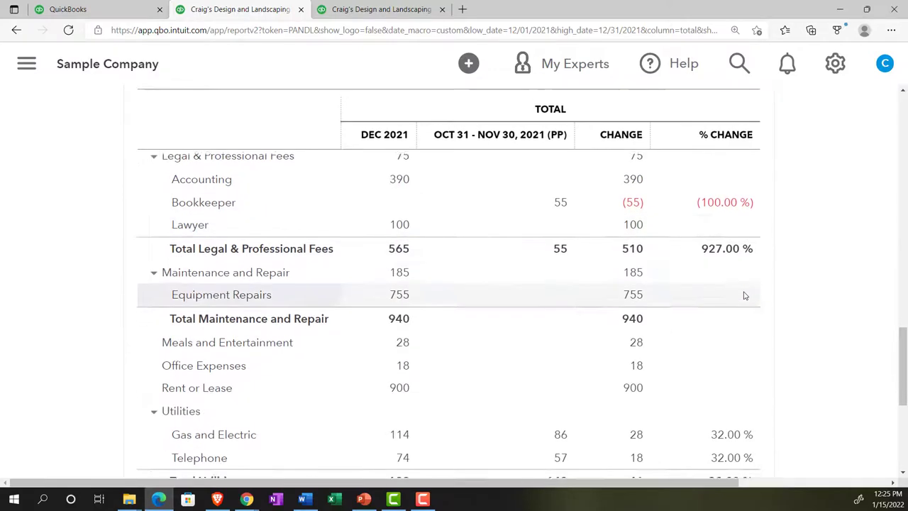
scroll(745, 295, "down", 1)
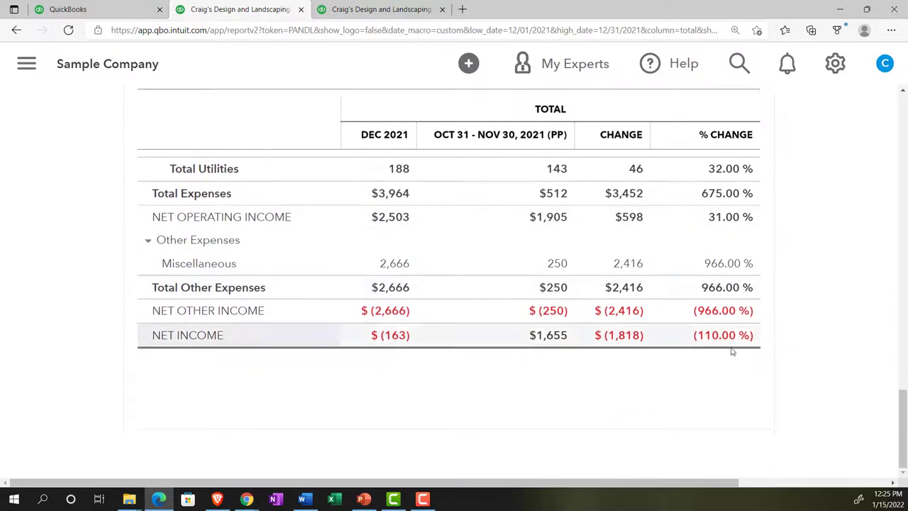
scroll(729, 374, "up", 1)
scroll(728, 375, "up", 7)
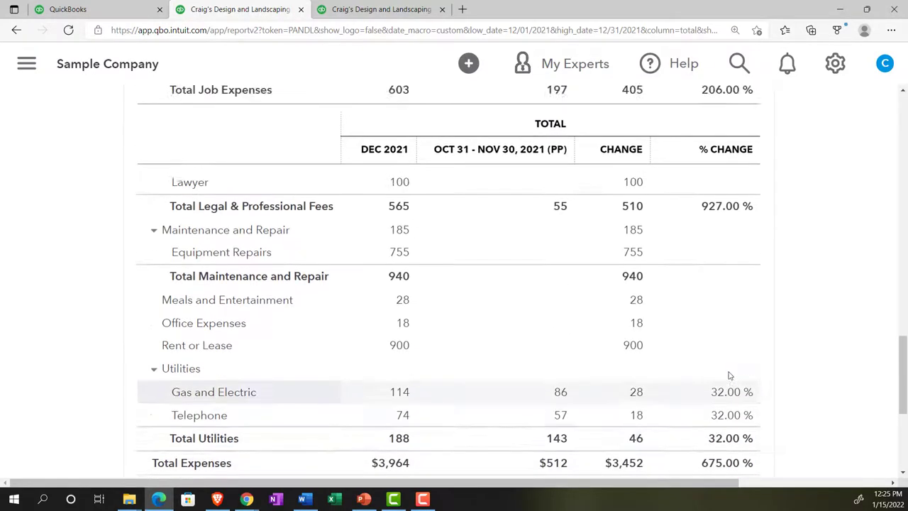
scroll(728, 373, "up", 6)
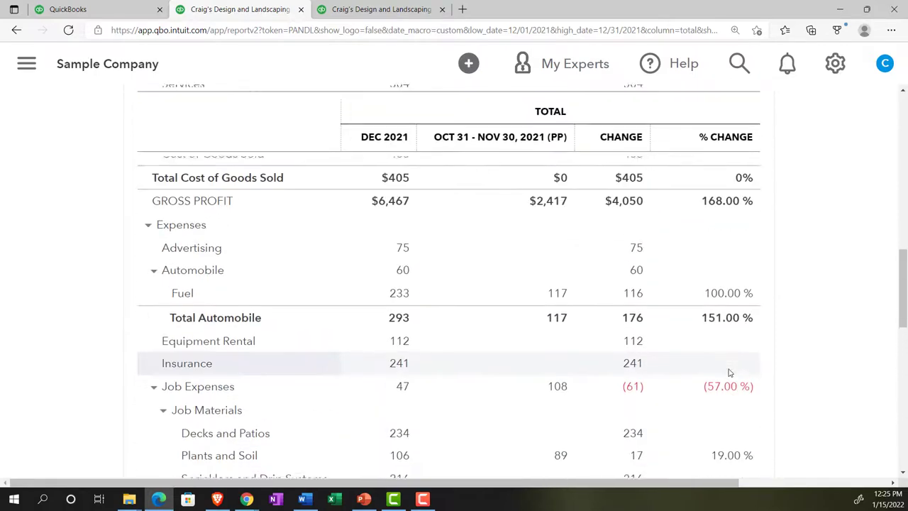
scroll(729, 373, "up", 7)
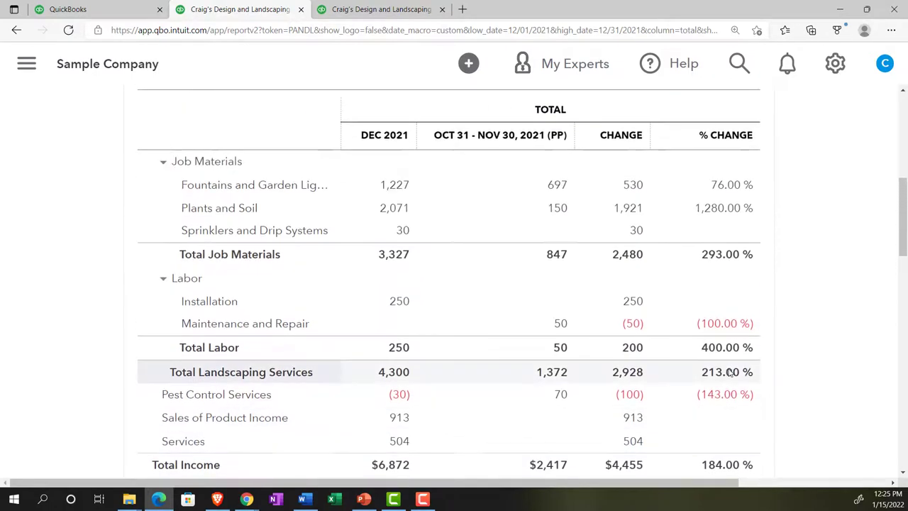
scroll(729, 367, "up", 1)
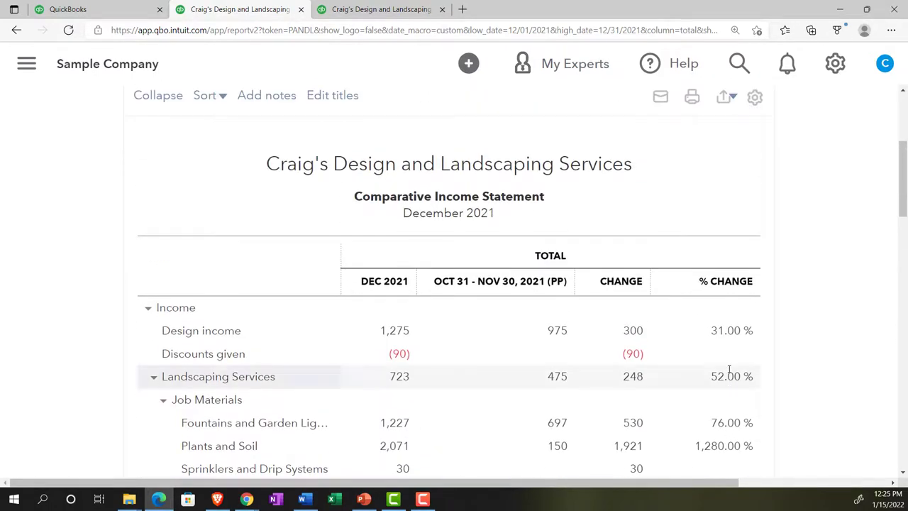
scroll(729, 369, "up", 3)
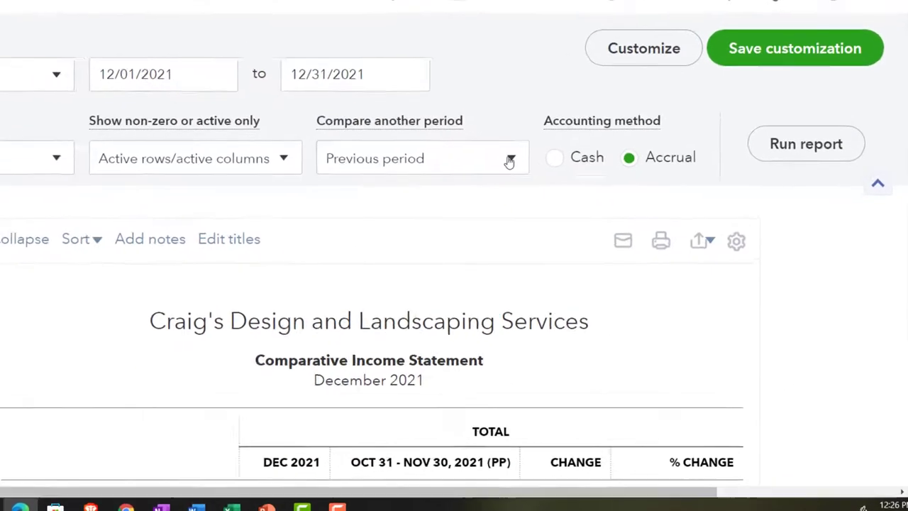
Set the comparison to a Custom Period of 11/01/2021–11/30/2021 and rerun the report
left_click(566, 205)
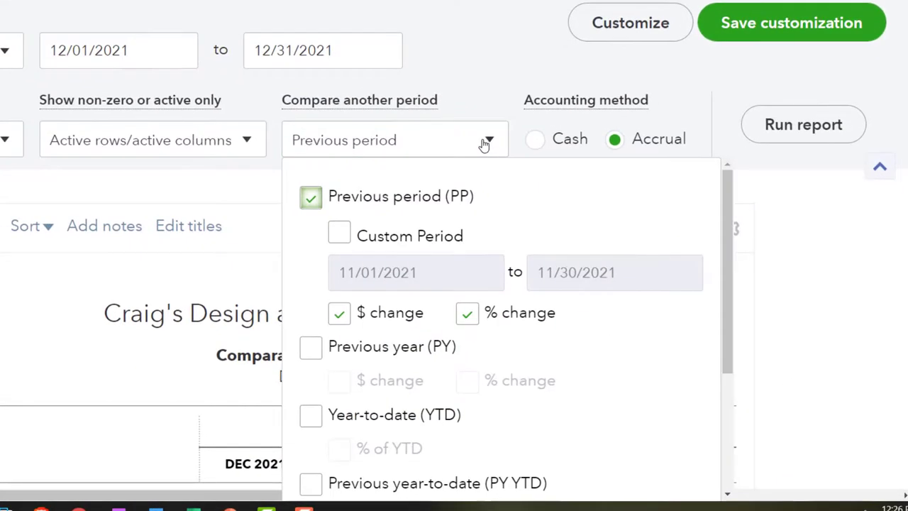
left_click(342, 234)
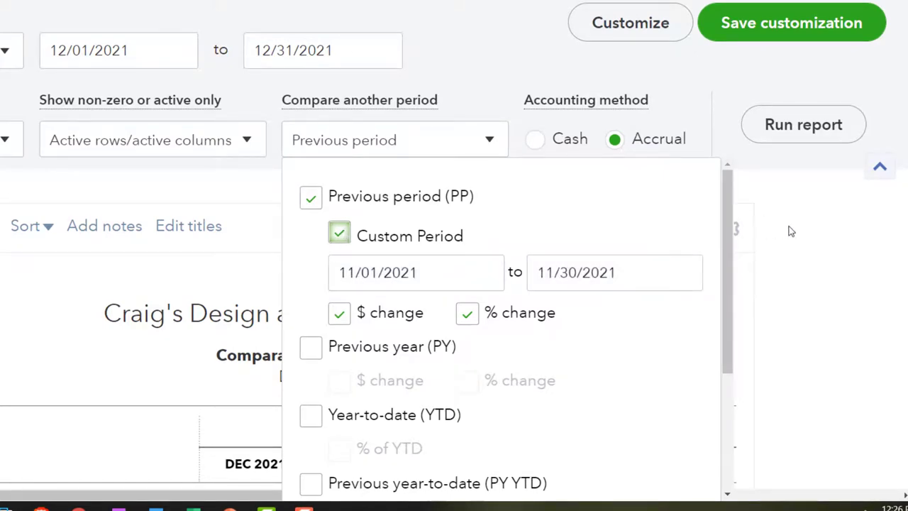
left_click(801, 126)
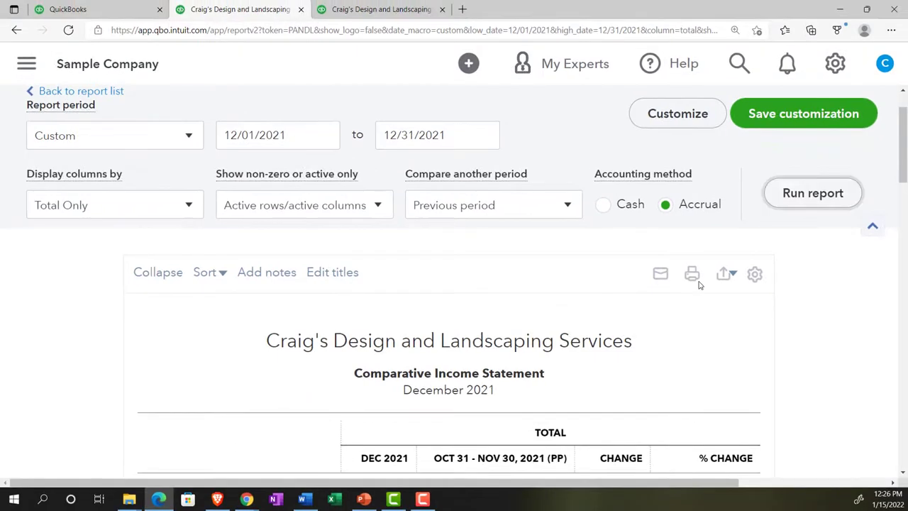
scroll(698, 285, "down", 2)
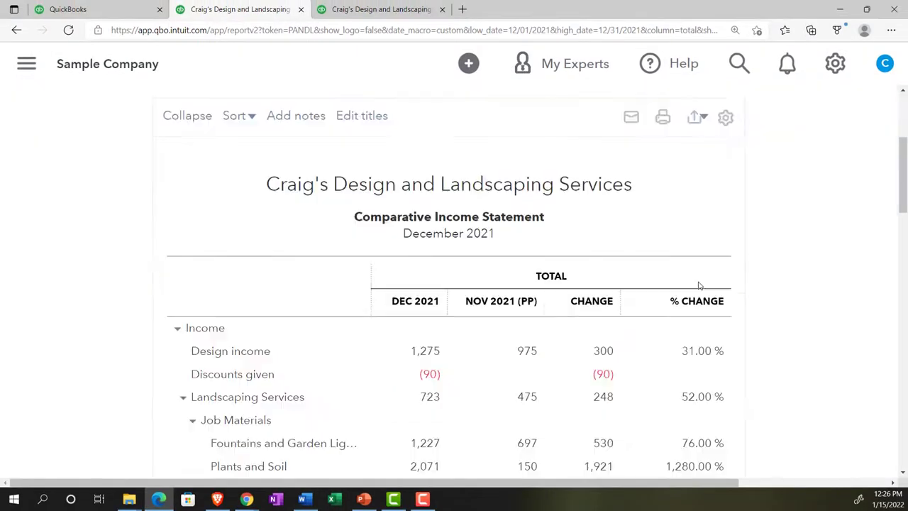
scroll(698, 284, "down", 1)
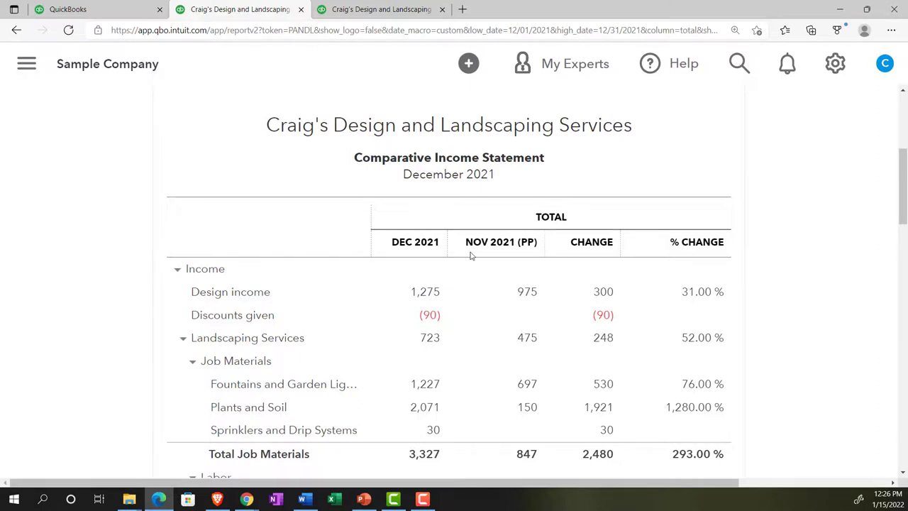
scroll(470, 255, "down", 1)
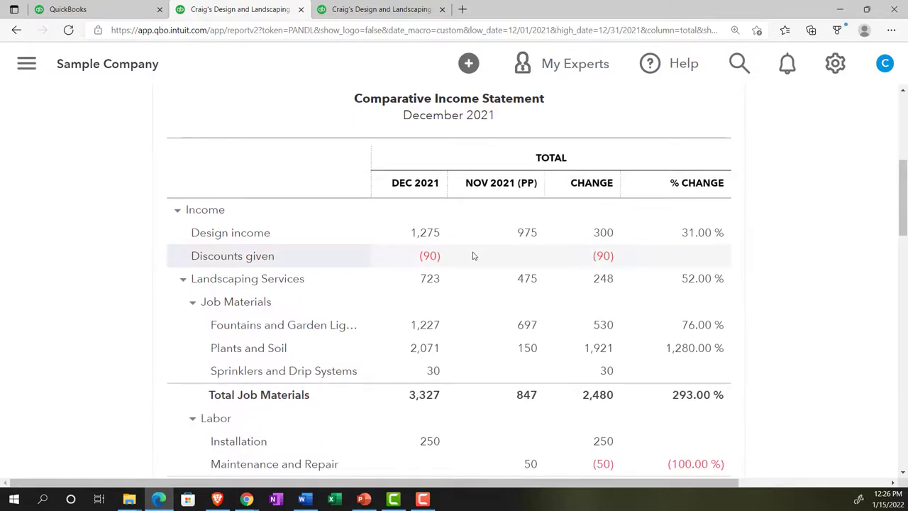
Open Windows Calculator beside the report, narrowed and set to compact always-on-top mode
key("XF86Calculator")
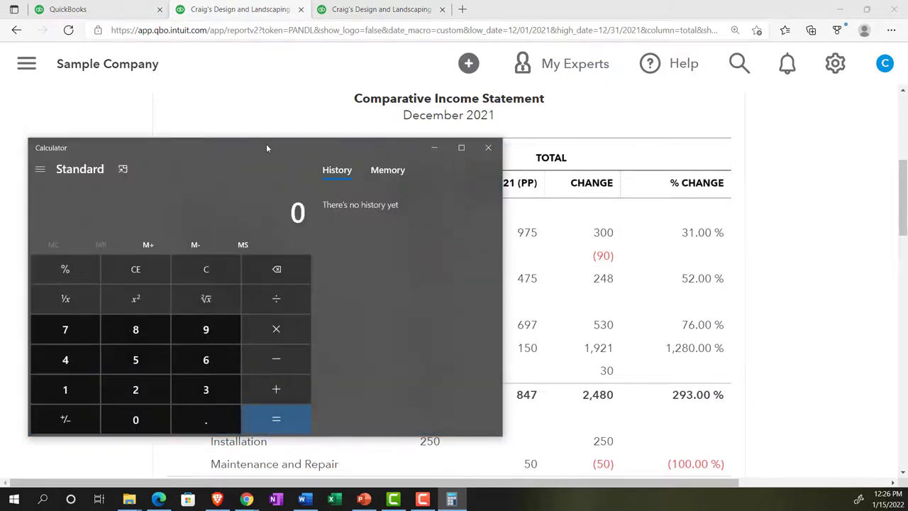
left_click_drag(266, 147, 570, 159)
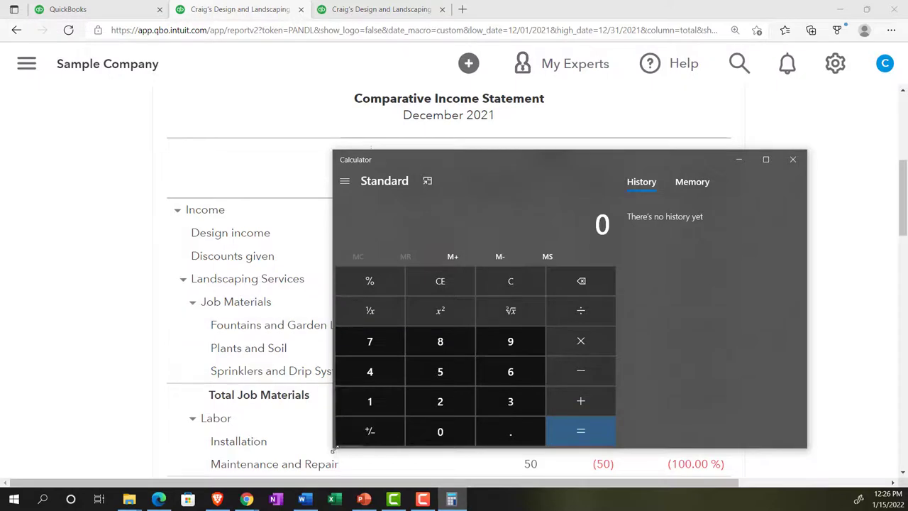
left_click_drag(334, 447, 537, 358)
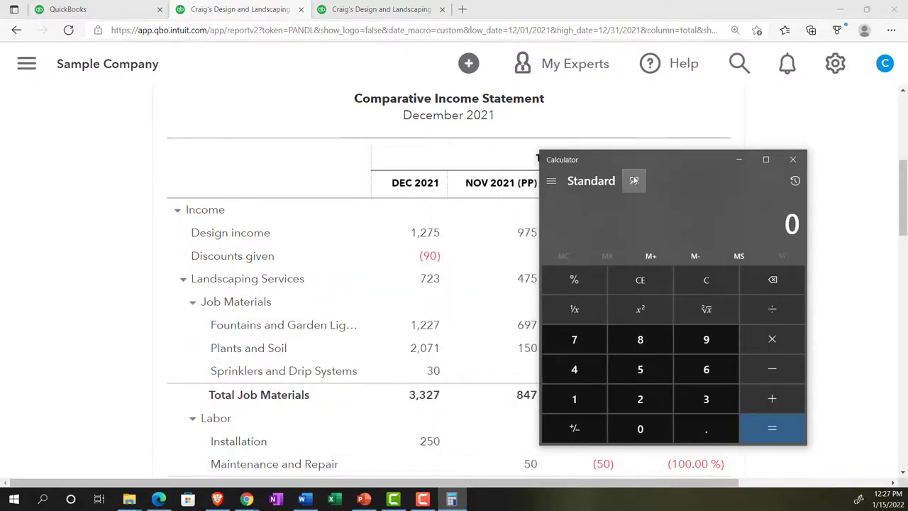
left_click(631, 180)
left_click_drag(718, 31, 627, 295)
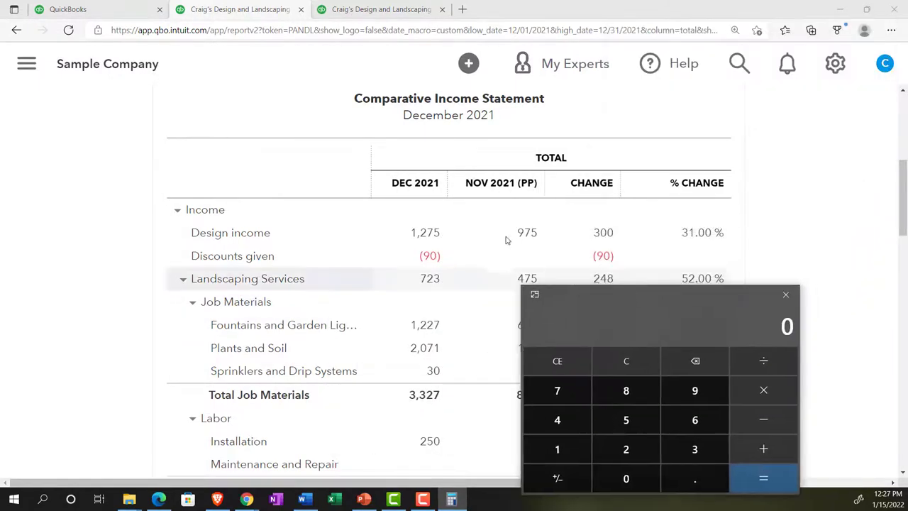
scroll(480, 235, "down", 2)
scroll(496, 237, "up", 1)
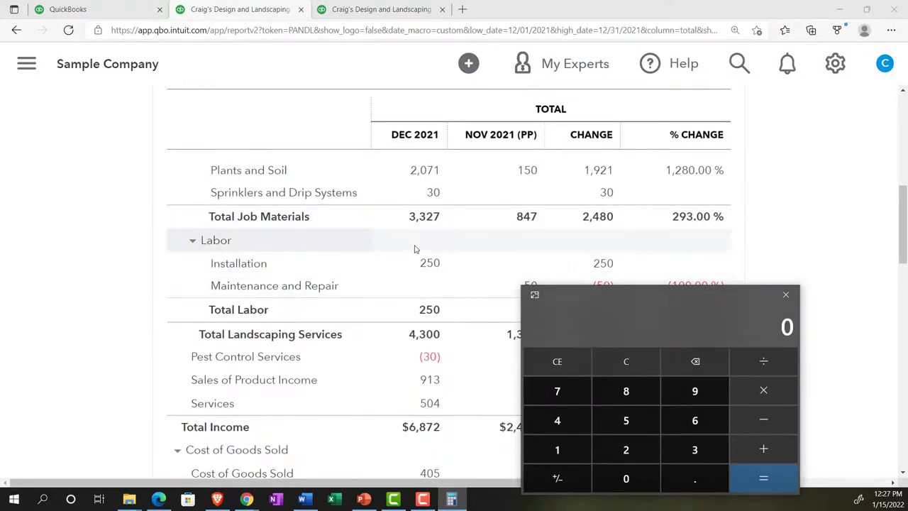
Compute 3,327 − 847 and divide the difference by 3,327
type("3327")
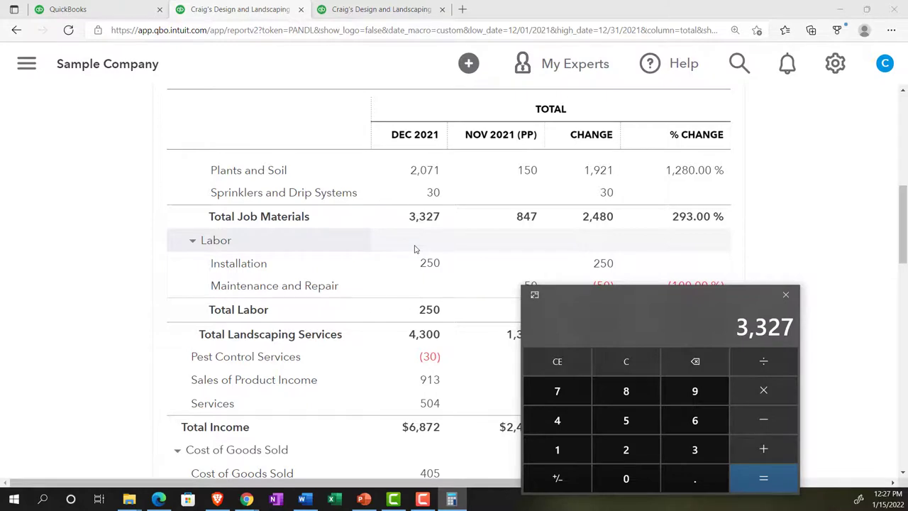
type("-847")
key("Return")
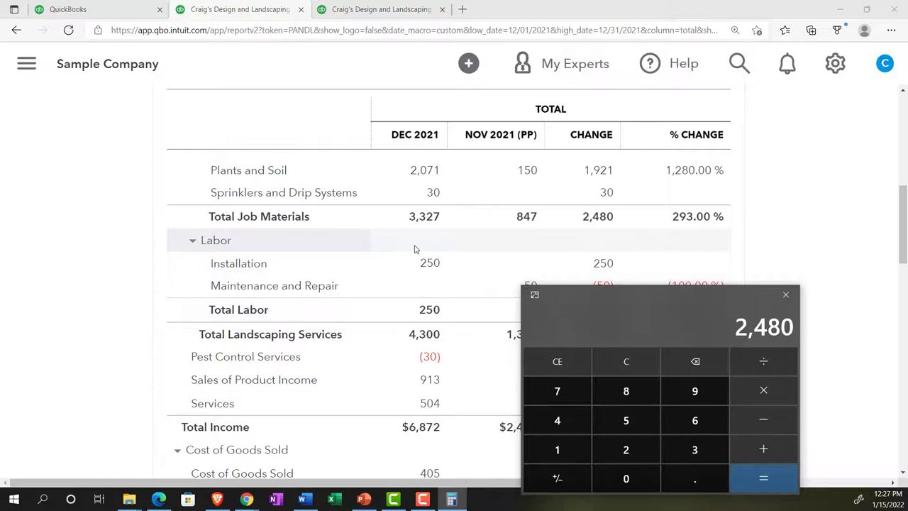
type("/3327")
key("Return")
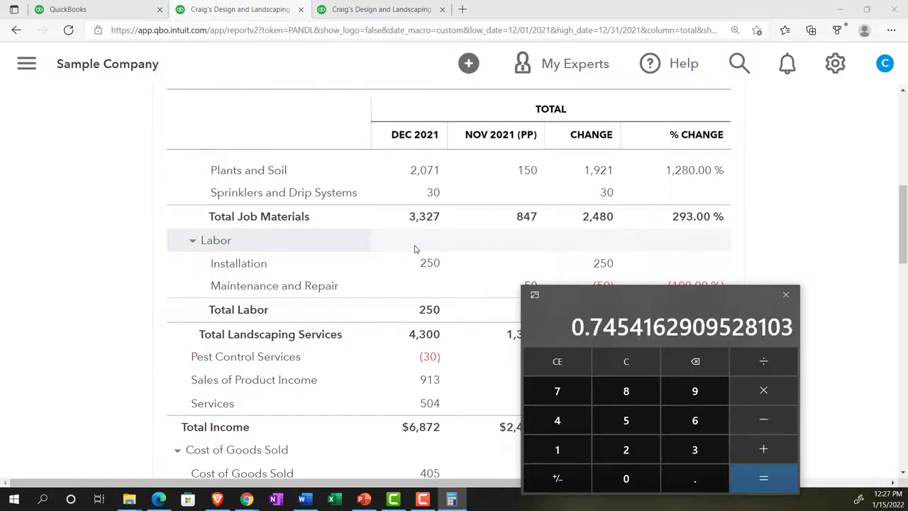
Clear and recompute (3,327 − 847) ÷ 847 × 100, giving about 292.8%
left_click(624, 358)
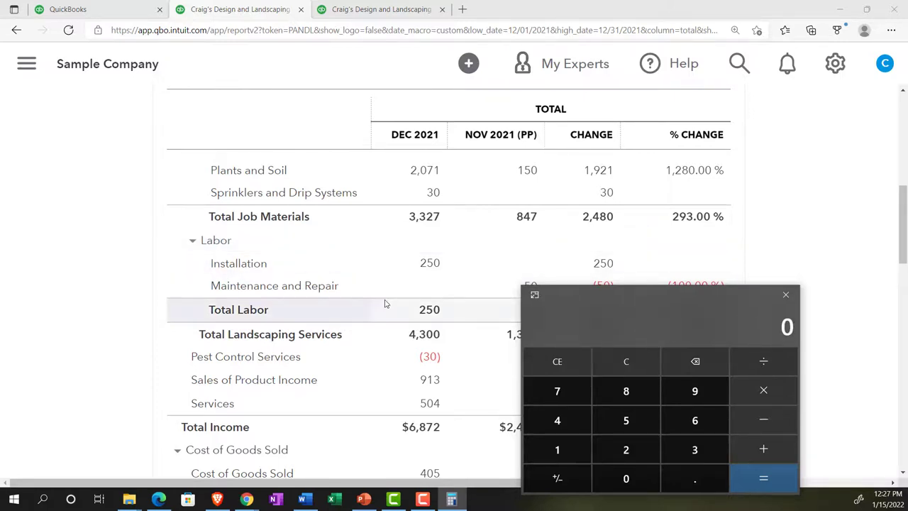
type("3327")
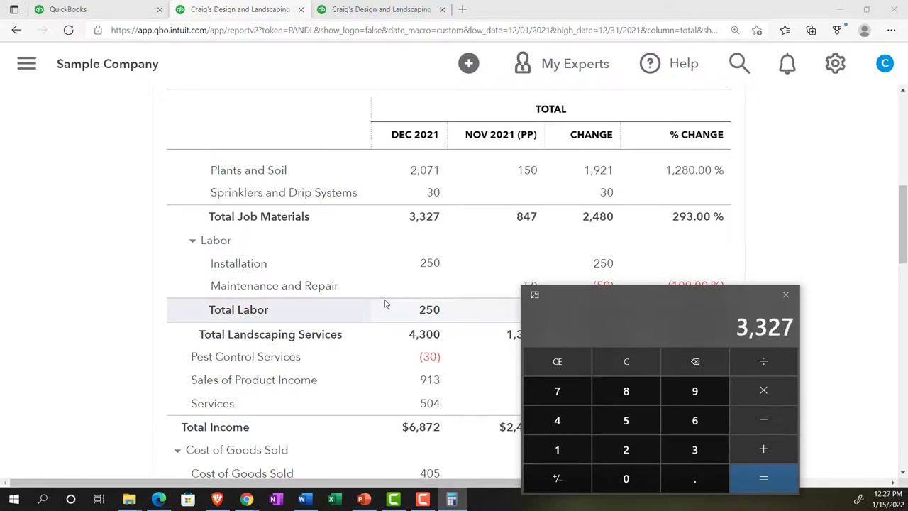
type("-847")
key("Return")
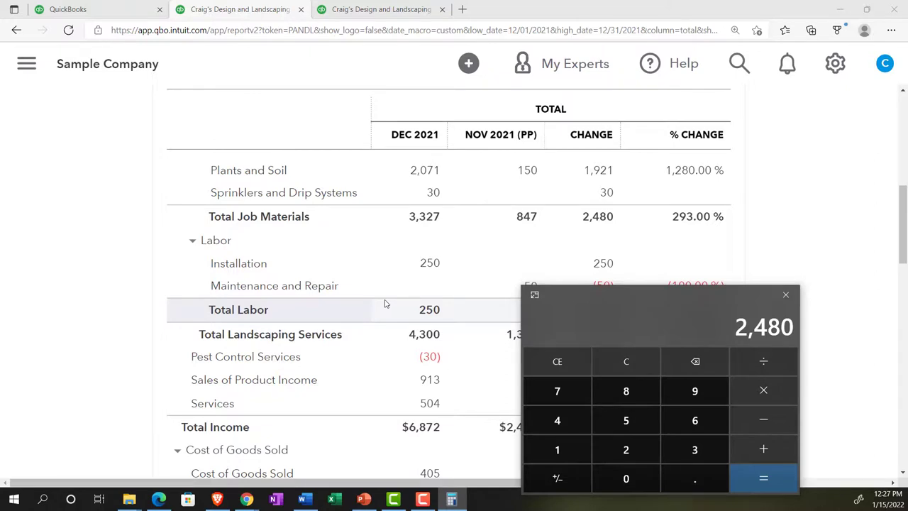
type("/847")
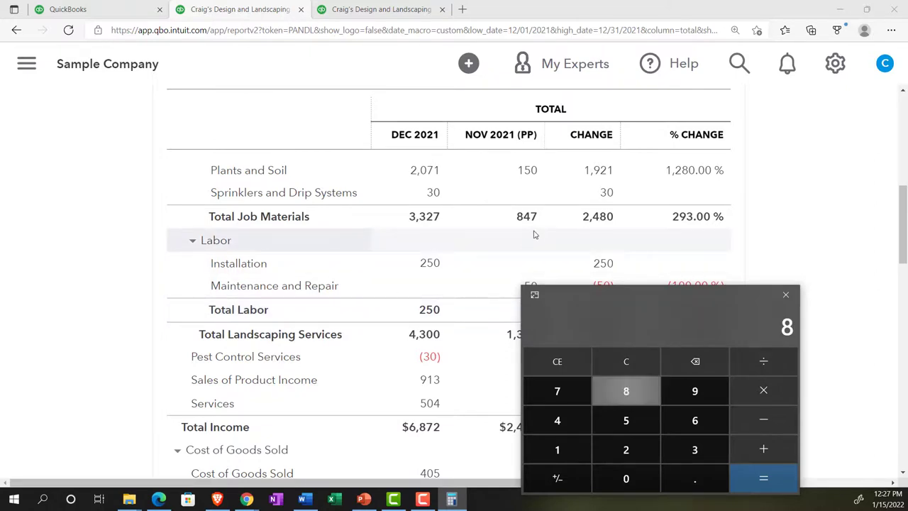
key("Return")
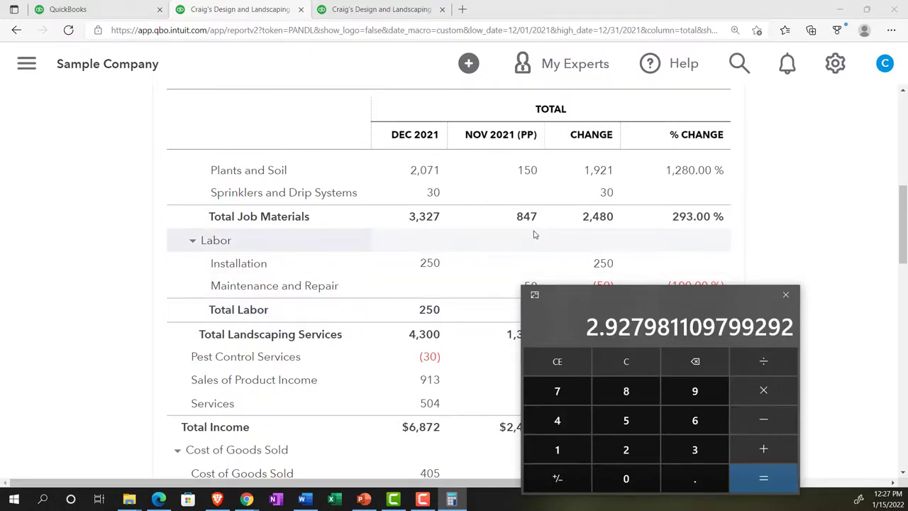
type("*100")
key("Return")
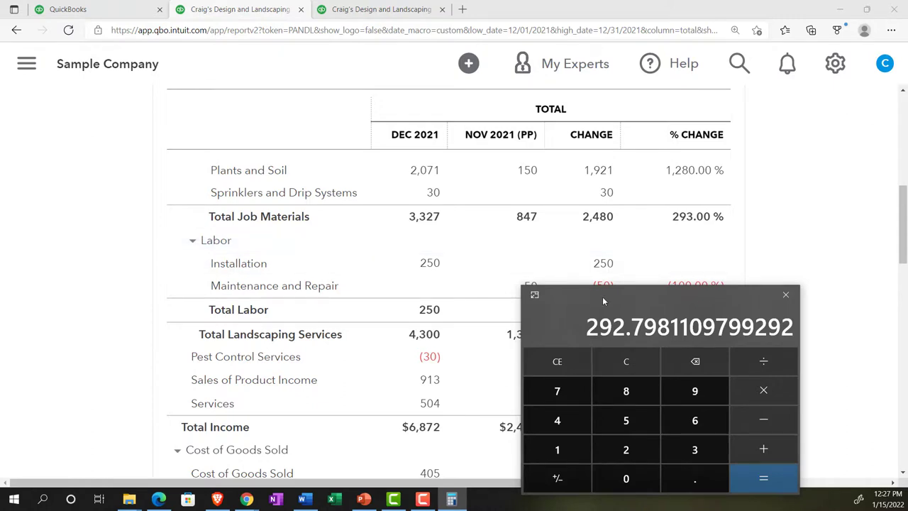
left_click_drag(602, 296, 657, 283)
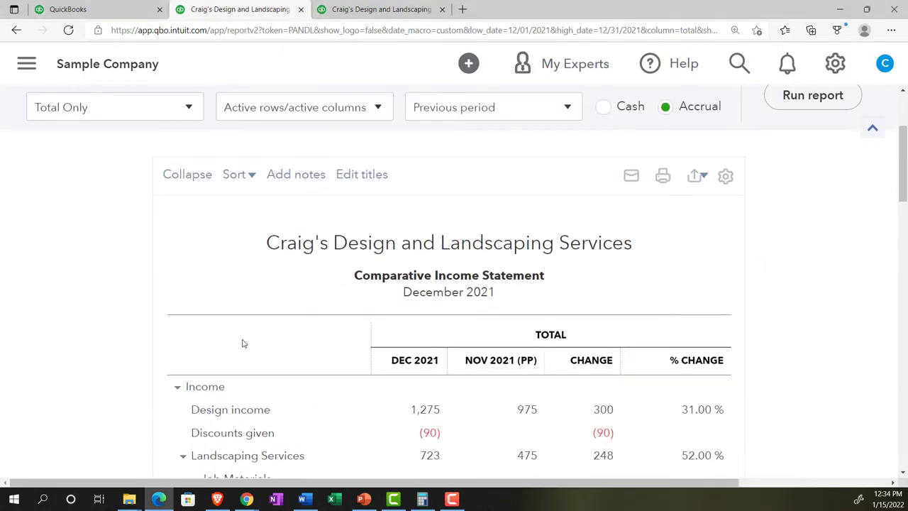
scroll(241, 343, "up", 2)
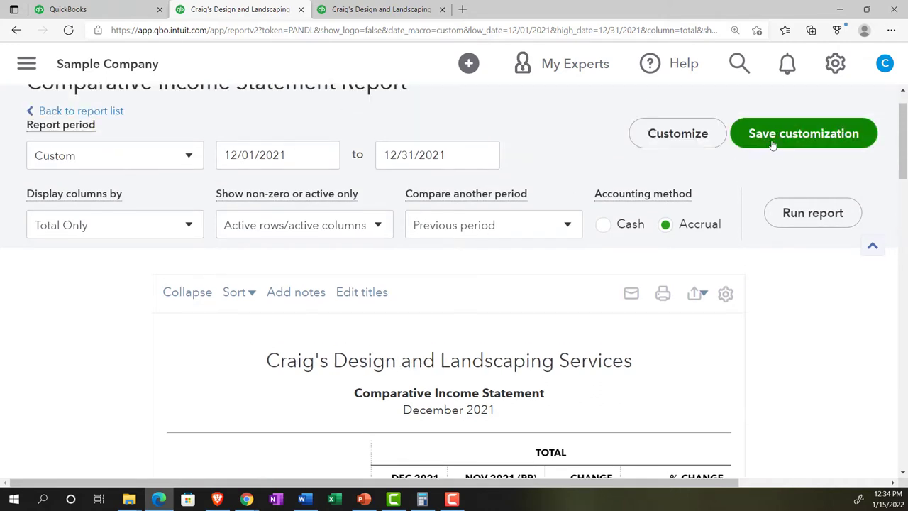
scroll(773, 144, "down", 2)
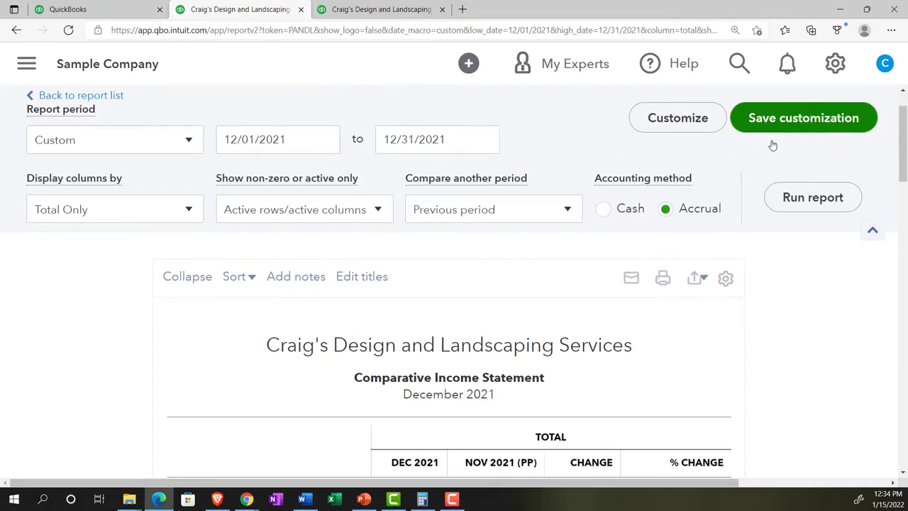